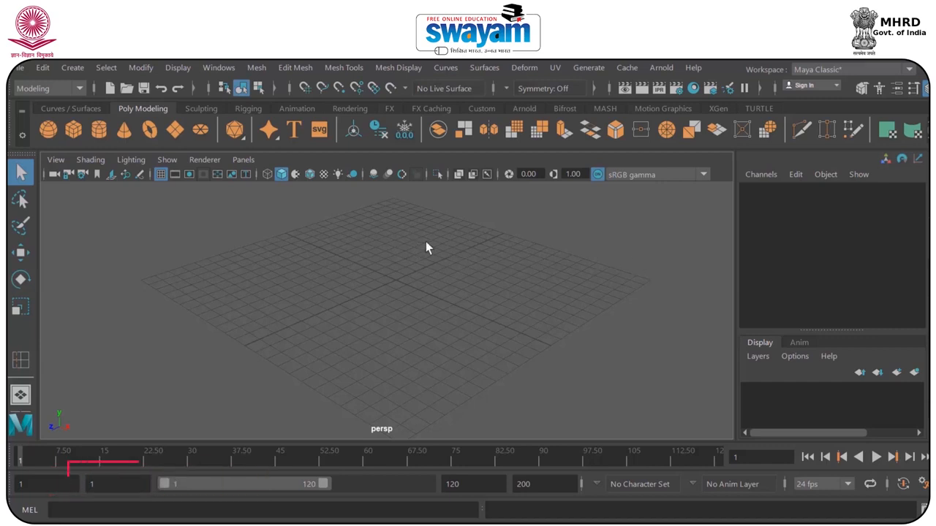
Create a polygon cube at the origin and stretch it vertically into a column about 4.35 times its height.
{"action": "left_click_drag", "start_coordinate": [439, 285], "coordinate": [456, 253], "text": "alt"}
{"action": "middle_click_drag", "start_coordinate": [456, 253], "coordinate": [466, 307], "text": "alt"}
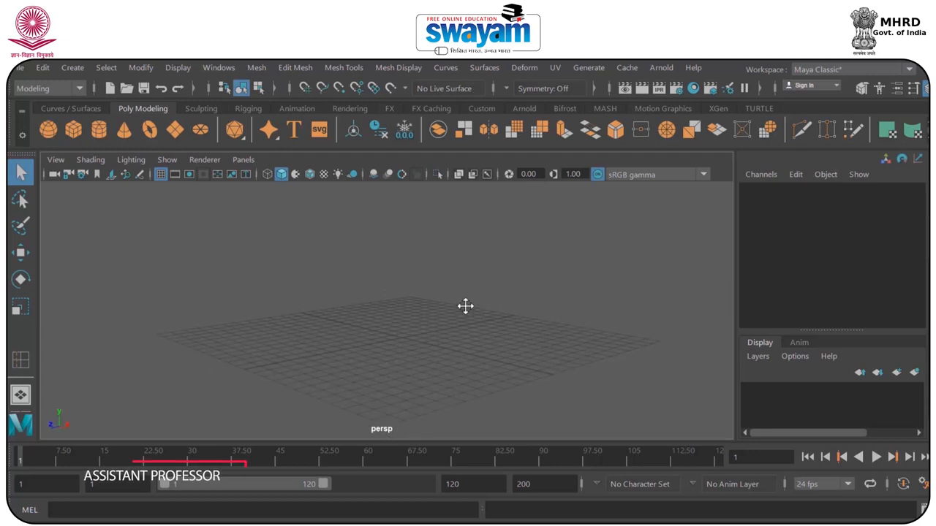
{"action": "left_click", "coordinate": [78, 135]}
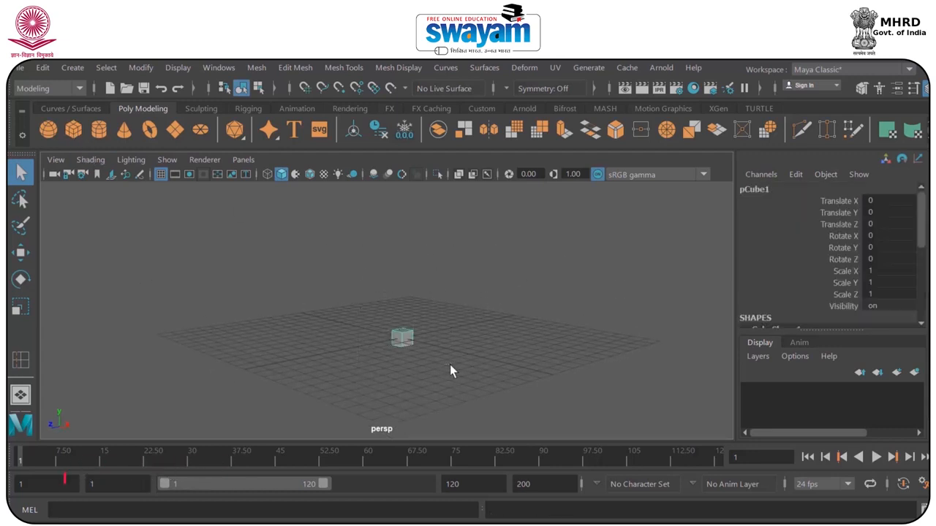
{"action": "key", "text": "e"}
{"action": "key", "text": "r"}
{"action": "left_click_drag", "start_coordinate": [403, 278], "coordinate": [400, 50]}
Raise the column to about 2.13 along Y so its base sits on the grid, and clear the selection.
{"action": "key", "text": "w"}
{"action": "left_click_drag", "start_coordinate": [403, 273], "coordinate": [403, 243]}
{"action": "left_click_drag", "start_coordinate": [433, 316], "coordinate": [421, 310]}
{"action": "left_click_drag", "start_coordinate": [425, 345], "coordinate": [439, 334], "text": "alt"}
{"action": "scroll", "coordinate": [438, 329], "scroll_direction": "up", "scroll_amount": 4}
{"action": "left_click_drag", "start_coordinate": [436, 298], "coordinate": [444, 299]}
{"action": "left_click", "coordinate": [444, 308]}
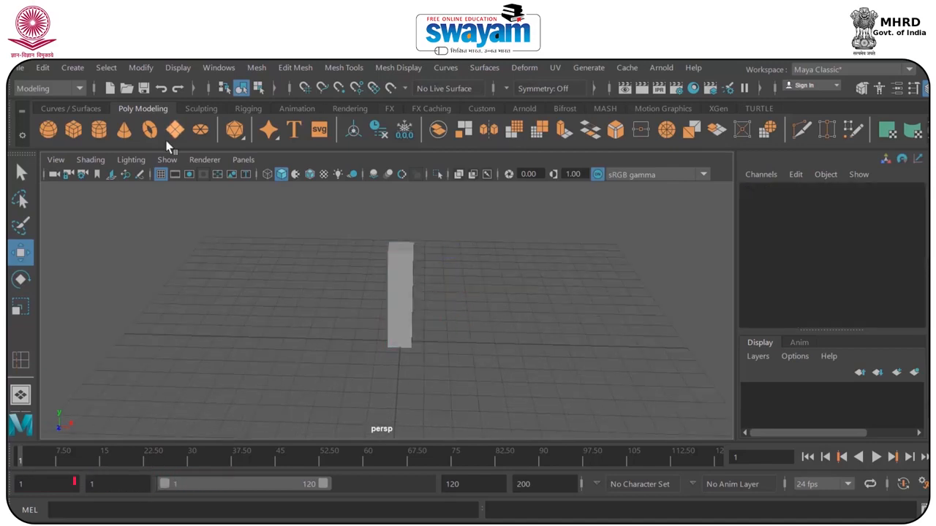
{"action": "left_click", "coordinate": [57, 136]}
{"action": "left_click", "coordinate": [471, 388]}
{"action": "left_click", "coordinate": [419, 353]}
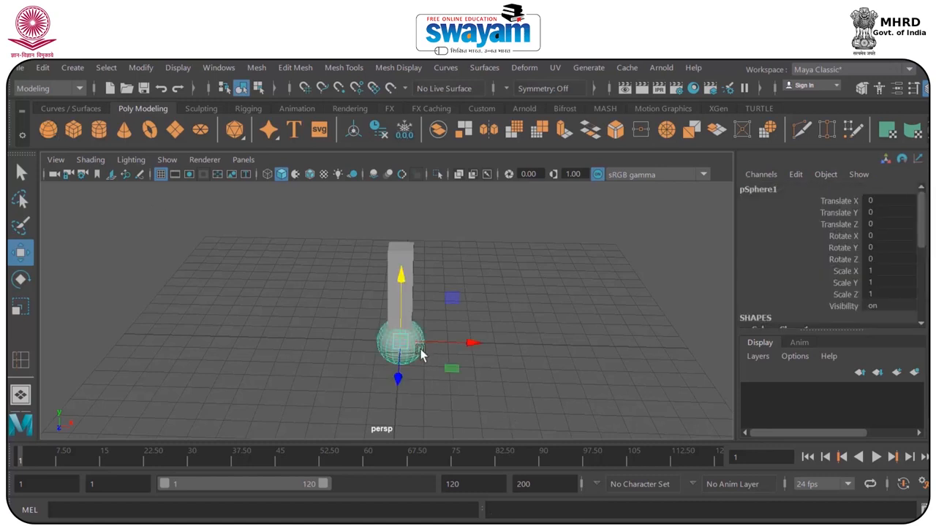
{"action": "key", "text": "Delete"}
Turn on Interactive Creation for polygon primitives.
{"action": "left_click", "coordinate": [73, 67]}
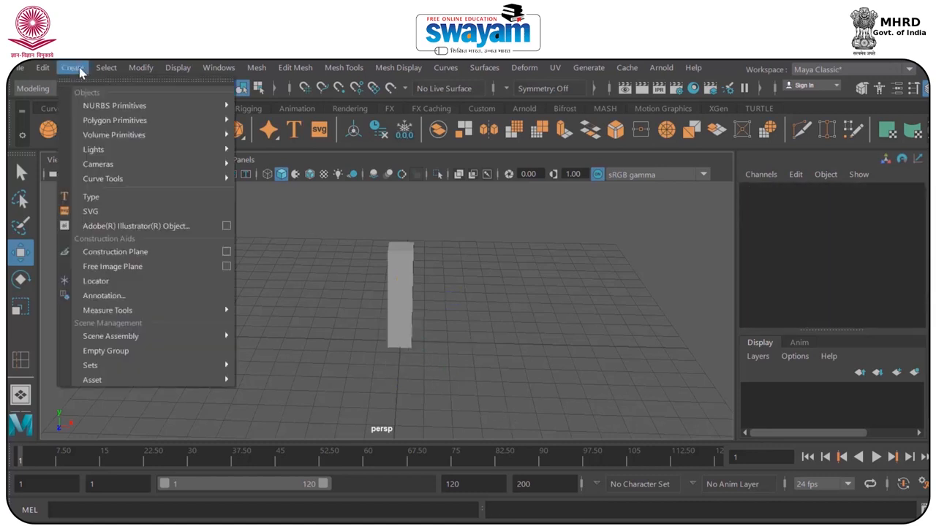
{"action": "mouse_move", "coordinate": [117, 123]}
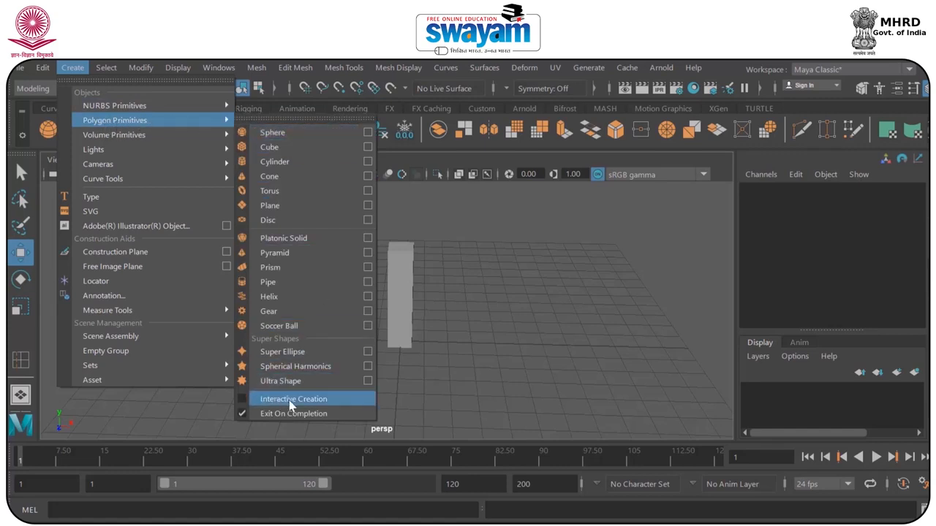
{"action": "left_click", "coordinate": [243, 401]}
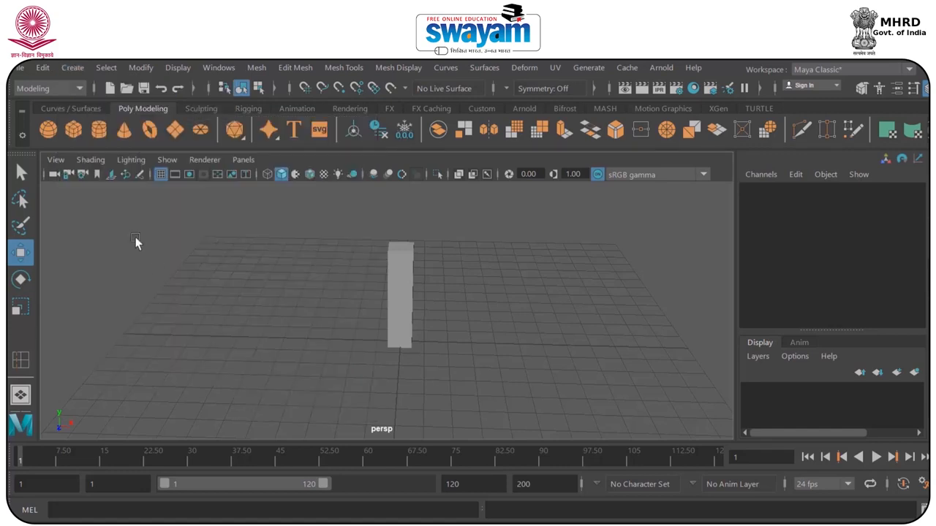
{"action": "left_click", "coordinate": [51, 130]}
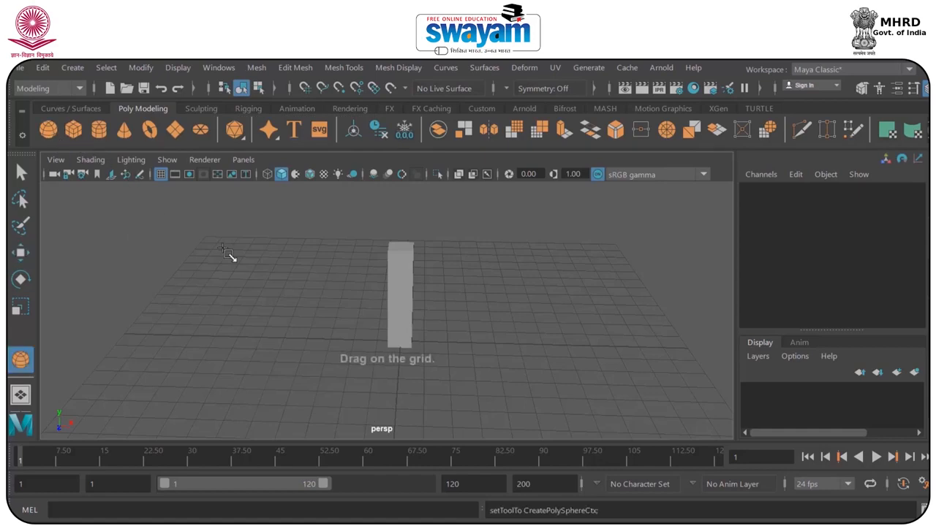
{"action": "left_click_drag", "start_coordinate": [265, 342], "coordinate": [302, 376]}
{"action": "key", "text": "Delete"}
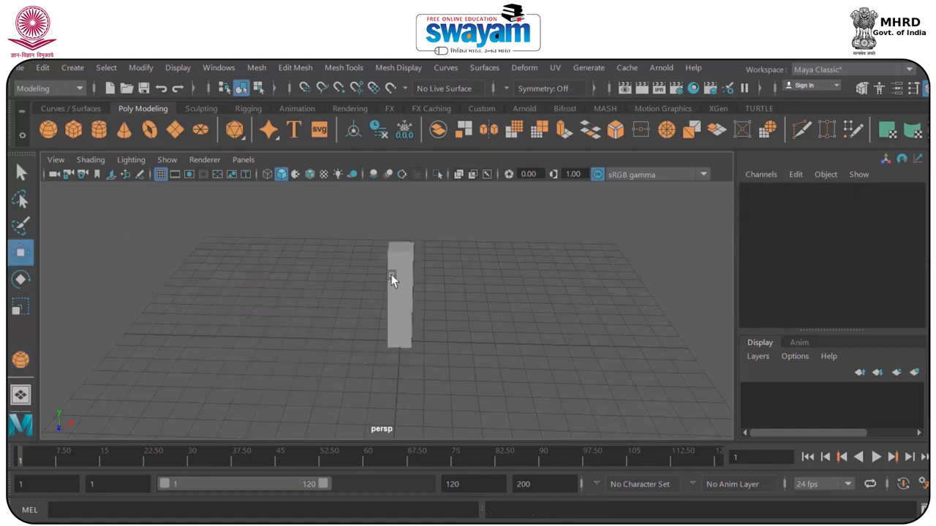
Scale the column to about 2.16 along X and 1.76 along Z, and shift it to about -1.09 along X.
{"action": "left_click", "coordinate": [399, 257]}
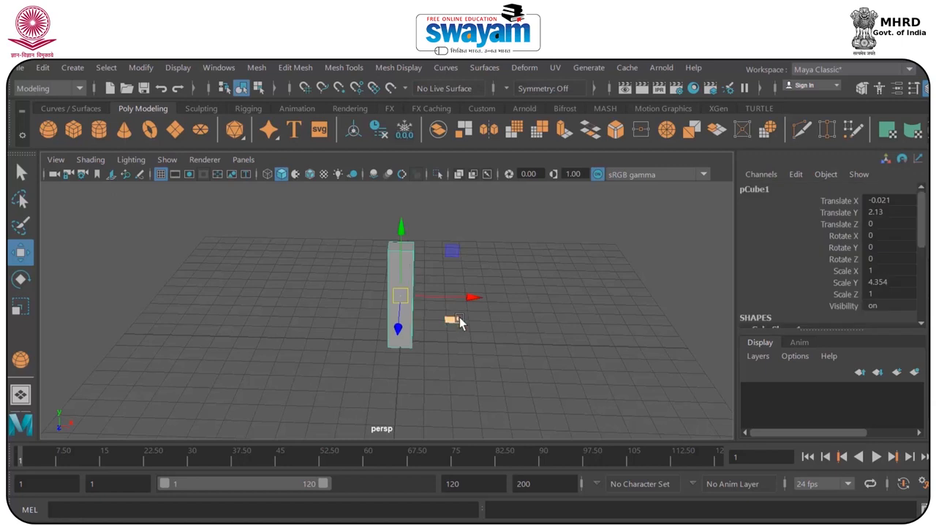
{"action": "key", "text": "r"}
{"action": "left_click_drag", "start_coordinate": [463, 296], "coordinate": [548, 299]}
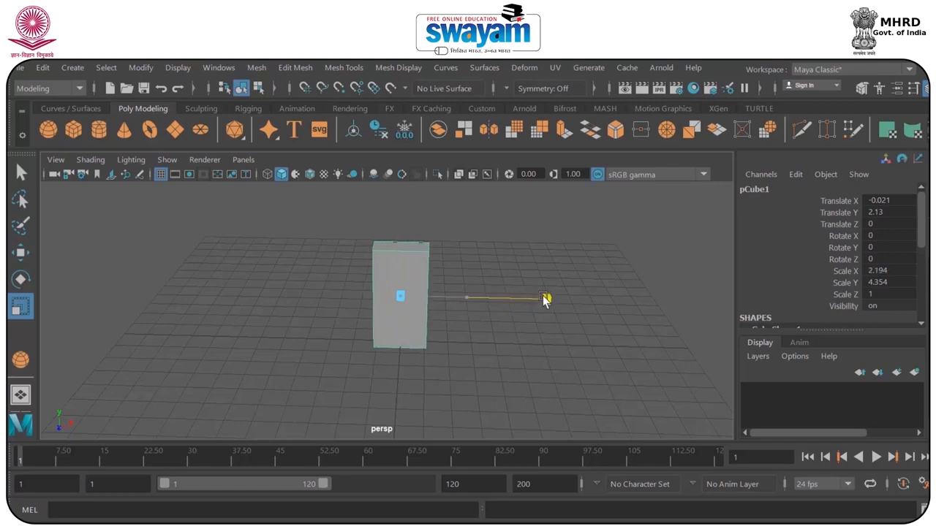
{"action": "key", "text": "w"}
{"action": "left_click_drag", "start_coordinate": [463, 294], "coordinate": [383, 302]}
{"action": "key", "text": "r"}
Select the column's top face and extrude it slightly upward.
{"action": "right_click_drag", "start_coordinate": [382, 303], "coordinate": [384, 253]}
{"action": "left_click", "coordinate": [380, 293]}
{"action": "left_click_drag", "start_coordinate": [383, 302], "coordinate": [358, 314], "text": "alt"}
{"action": "key", "text": "w"}
{"action": "key", "text": "ctrl+e"}
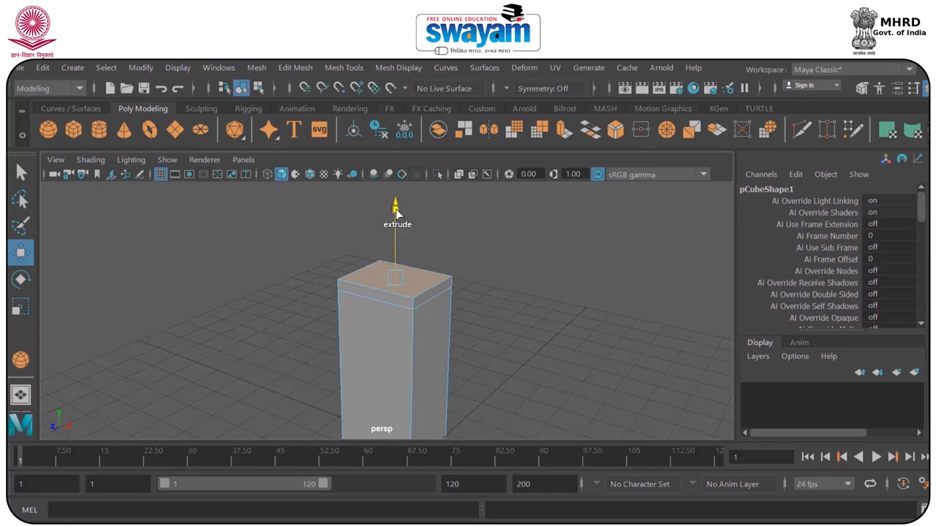
Extrude the top face outward and then slightly upward to form a flared ledge around the column.
{"action": "key", "text": "e"}
{"action": "key", "text": "r"}
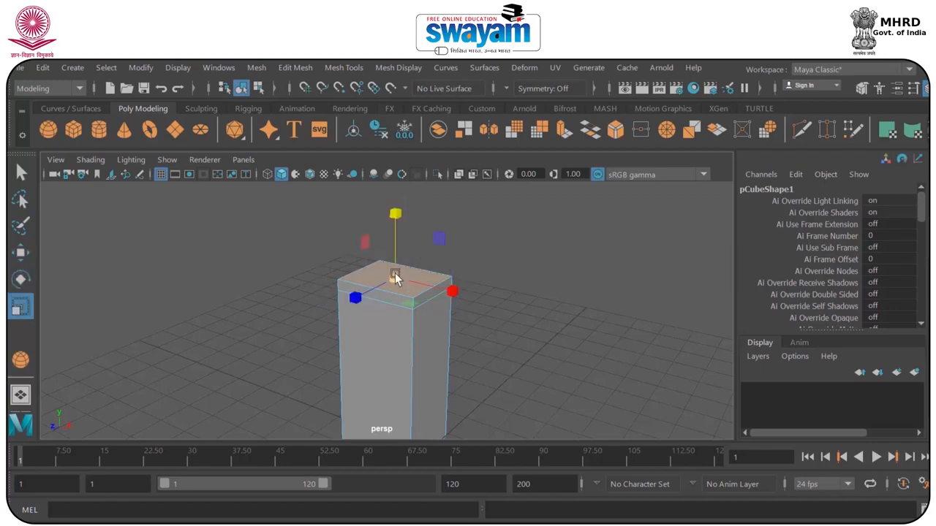
{"action": "left_click_drag", "start_coordinate": [395, 273], "coordinate": [413, 277]}
{"action": "key", "text": "w"}
{"action": "left_click_drag", "start_coordinate": [396, 221], "coordinate": [391, 187]}
{"action": "key", "text": "e"}
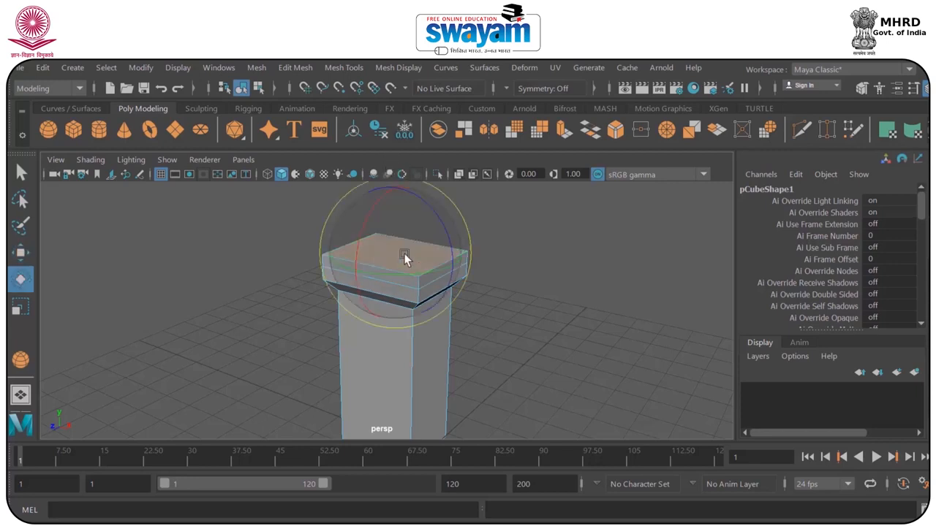
Extrude the ledge's top face inward to a narrower outline and pull it up into a tall upper block.
{"action": "key", "text": "r"}
{"action": "left_click_drag", "start_coordinate": [397, 256], "coordinate": [390, 262]}
{"action": "key", "text": "w"}
{"action": "left_click_drag", "start_coordinate": [397, 185], "coordinate": [392, 110]}
{"action": "scroll", "coordinate": [434, 252], "scroll_direction": "down", "scroll_amount": 3}
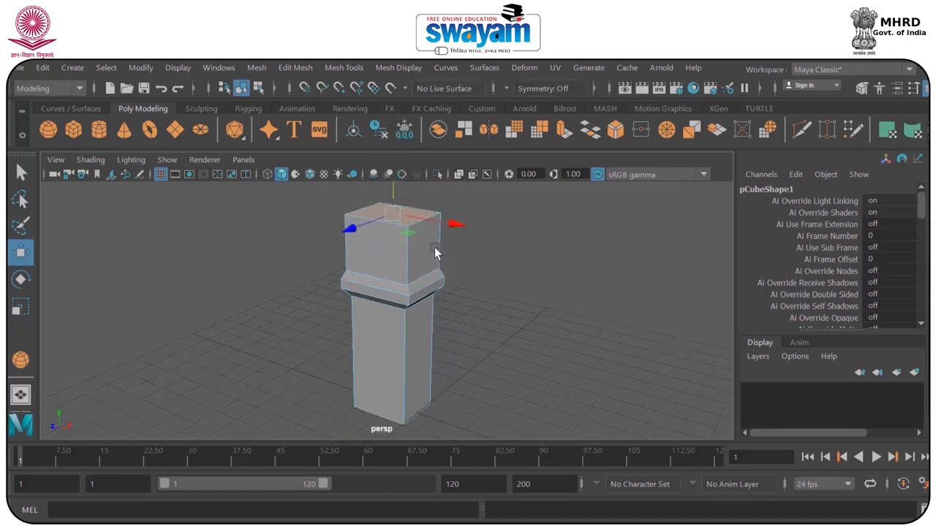
Widen a new extrusion of the upper block's top face into an overhanging eave.
{"action": "left_click_drag", "start_coordinate": [422, 309], "coordinate": [459, 313], "text": "alt"}
{"action": "middle_click_drag", "start_coordinate": [466, 295], "coordinate": [449, 346], "text": "alt"}
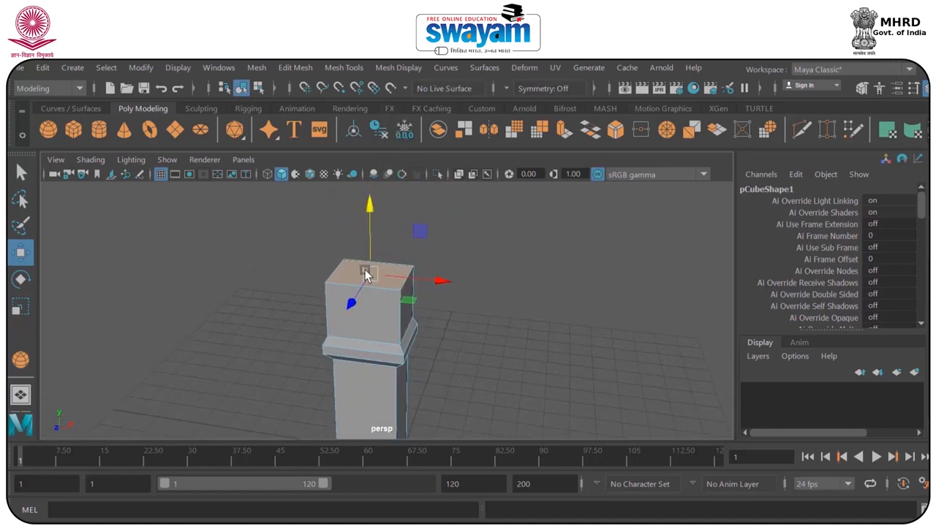
{"action": "key", "text": "r"}
{"action": "left_click_drag", "start_coordinate": [373, 281], "coordinate": [386, 278]}
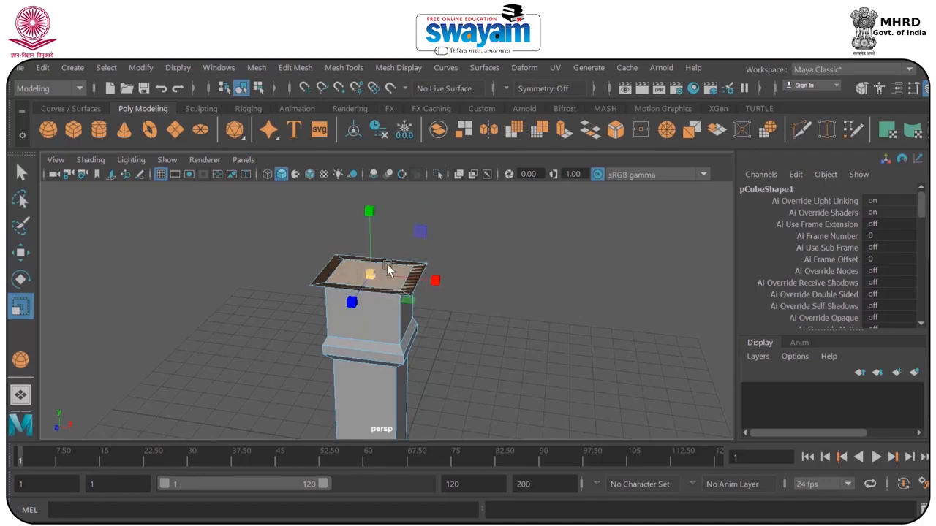
Extrude the eave's top face upward and shrink it almost to a point to form a pyramid roof.
{"action": "key", "text": "q"}
{"action": "key", "text": "w"}
{"action": "left_click_drag", "start_coordinate": [370, 217], "coordinate": [370, 151]}
{"action": "key", "text": "r"}
{"action": "left_click_drag", "start_coordinate": [369, 217], "coordinate": [317, 384]}
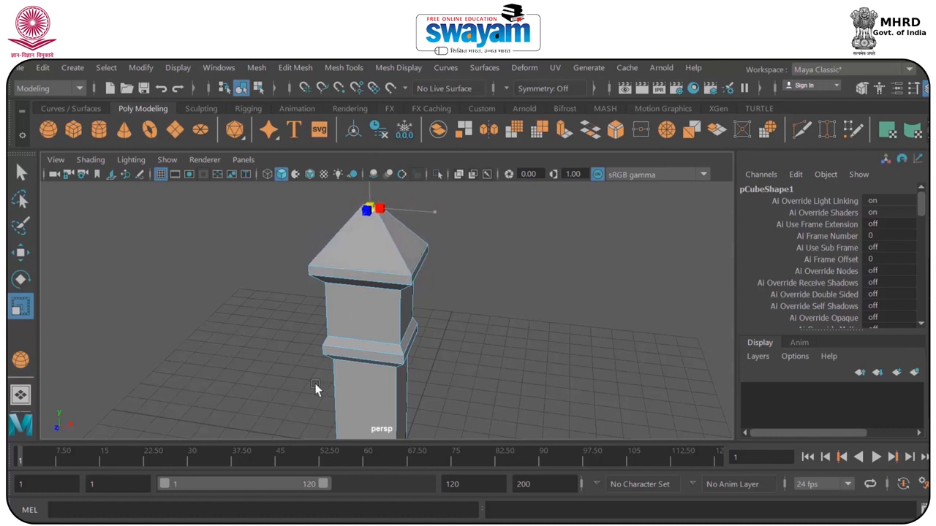
Return the finished tower to object mode and select it as a whole.
{"action": "right_click", "coordinate": [368, 307]}
{"action": "right_click_drag", "start_coordinate": [419, 239], "coordinate": [446, 119]}
{"action": "left_click", "coordinate": [474, 305]}
{"action": "scroll", "coordinate": [448, 332], "scroll_direction": "down", "scroll_amount": 5}
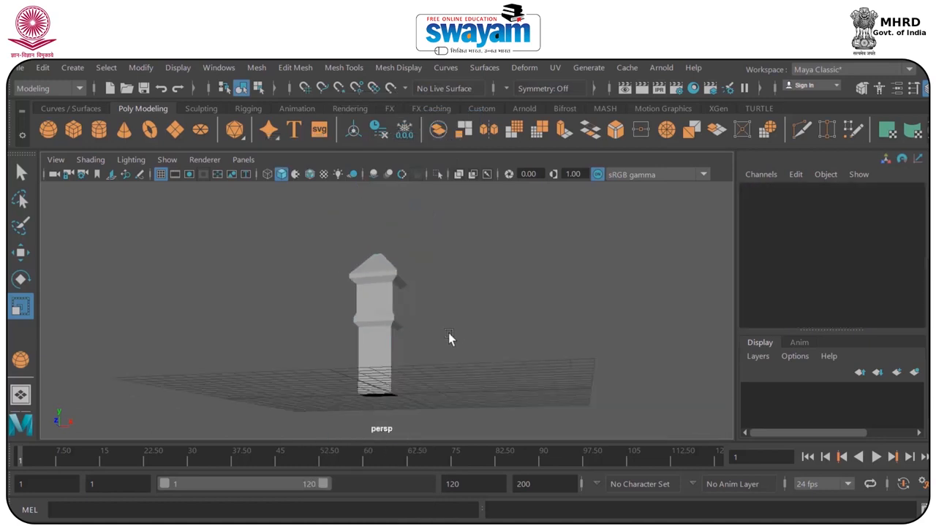
{"action": "left_click", "coordinate": [367, 346]}
{"action": "scroll", "coordinate": [417, 373], "scroll_direction": "up", "scroll_amount": 3}
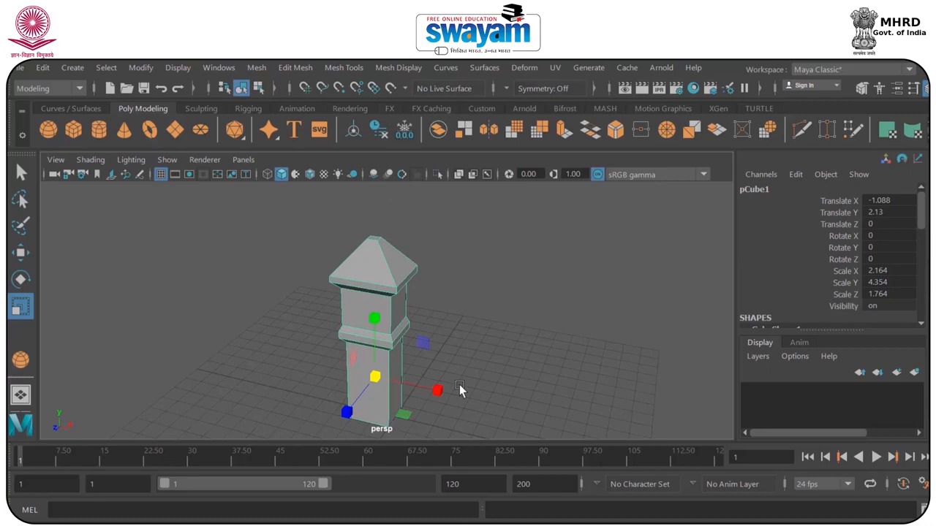
{"action": "left_click_drag", "start_coordinate": [444, 395], "coordinate": [468, 315], "text": "alt"}
Select the vertices of the tower's middle ledge and raise them slightly.
{"action": "right_click_drag", "start_coordinate": [362, 292], "coordinate": [361, 184]}
{"action": "left_click", "coordinate": [361, 298]}
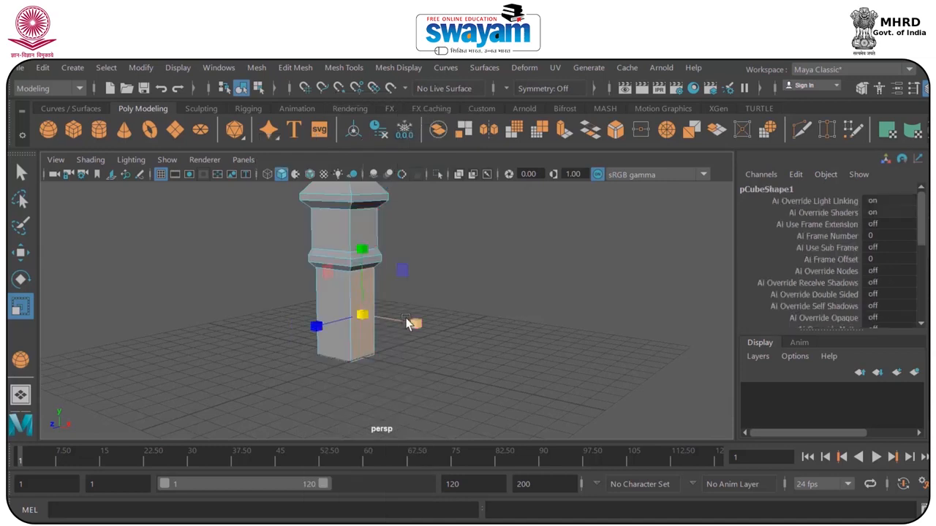
{"action": "key", "text": "w"}
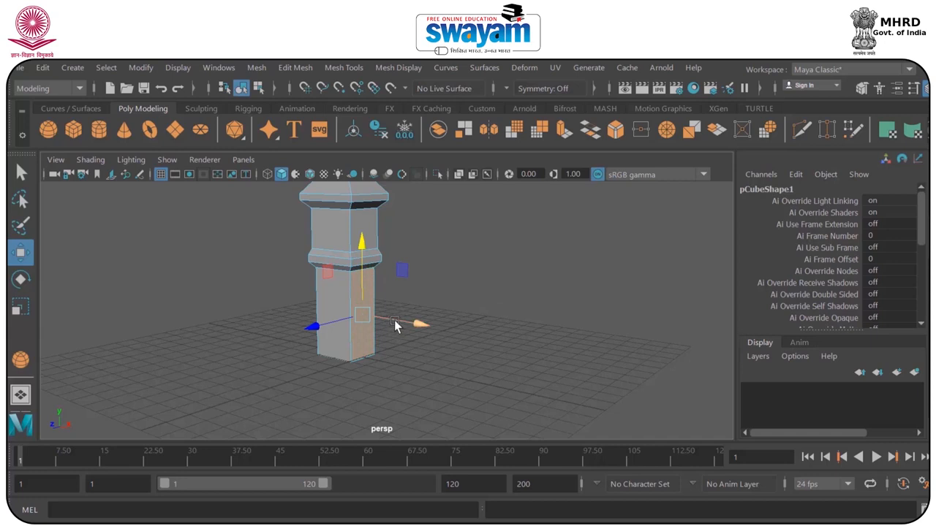
{"action": "left_click_drag", "start_coordinate": [357, 277], "coordinate": [401, 270], "text": "alt"}
{"action": "middle_click_drag", "start_coordinate": [365, 261], "coordinate": [380, 323], "text": "alt"}
{"action": "right_click_drag", "start_coordinate": [353, 303], "coordinate": [293, 138]}
{"action": "left_click_drag", "start_coordinate": [248, 276], "coordinate": [434, 349]}
{"action": "left_click_drag", "start_coordinate": [355, 258], "coordinate": [356, 244]}
{"action": "left_click_drag", "start_coordinate": [375, 293], "coordinate": [346, 342], "text": "alt"}
Extrude the side face of the tower's lower body outward along X to form an adjoining wing.
{"action": "right_click_drag", "start_coordinate": [347, 341], "coordinate": [344, 184]}
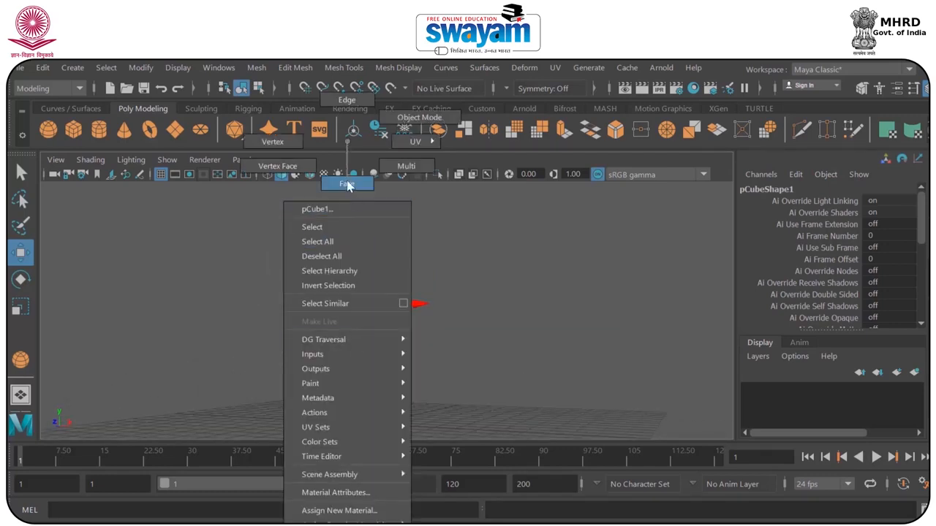
{"action": "left_click", "coordinate": [379, 366]}
{"action": "key", "text": "ctrl+e"}
{"action": "left_click_drag", "start_coordinate": [431, 381], "coordinate": [559, 389]}
{"action": "left_click_drag", "start_coordinate": [503, 372], "coordinate": [437, 293], "text": "alt"}
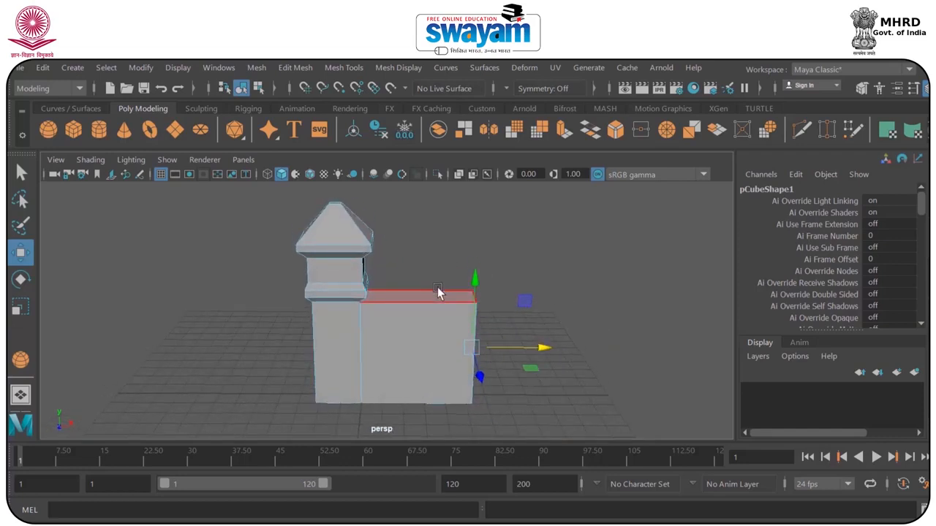
Insert a vertical edge loop through the wing near the tower and a horizontal one around the upper part of the body.
{"action": "left_click", "coordinate": [296, 67]}
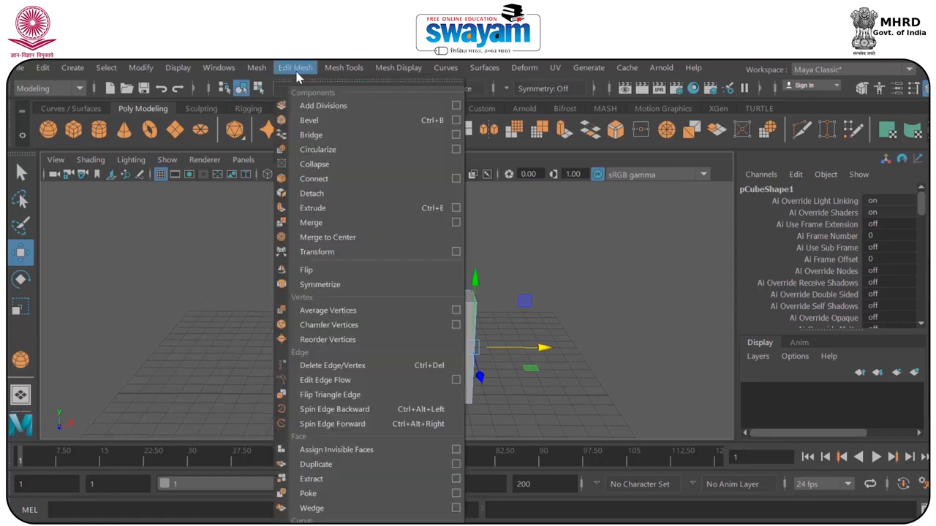
{"action": "left_click", "coordinate": [373, 180]}
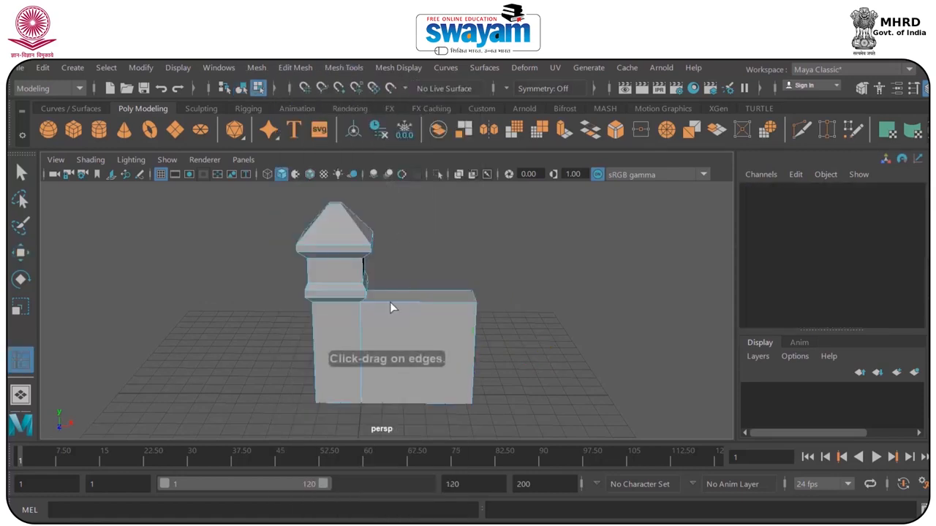
{"action": "left_click", "coordinate": [388, 302]}
{"action": "left_click", "coordinate": [359, 334]}
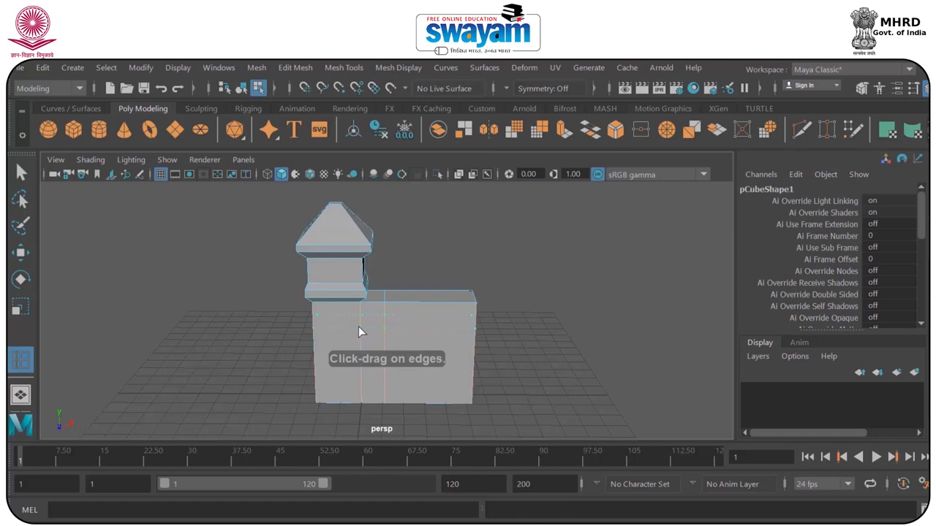
{"action": "key", "text": "e"}
{"action": "left_click_drag", "start_coordinate": [488, 340], "coordinate": [303, 236], "text": "alt"}
Insert a second horizontal edge loop just below the first to outline a narrow band around the body.
{"action": "left_click", "coordinate": [304, 71]}
{"action": "mouse_move", "coordinate": [342, 71]}
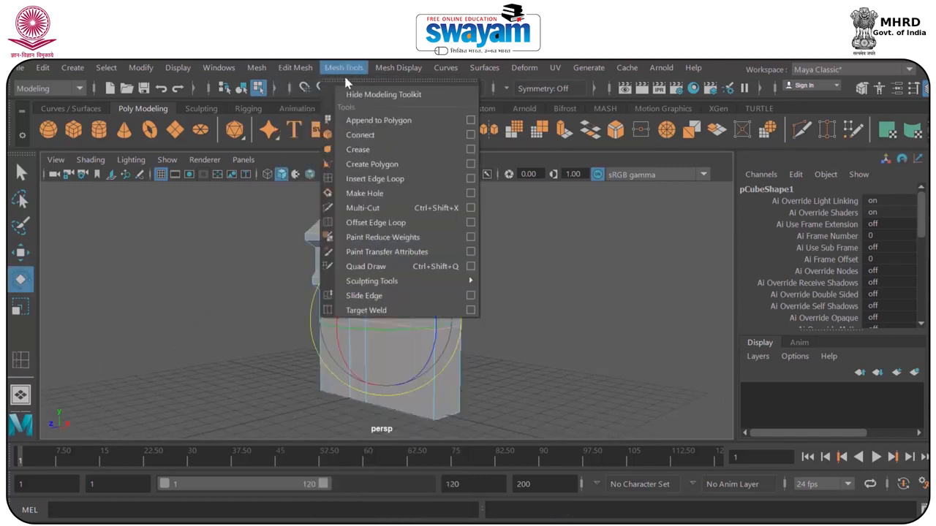
{"action": "left_click", "coordinate": [380, 179]}
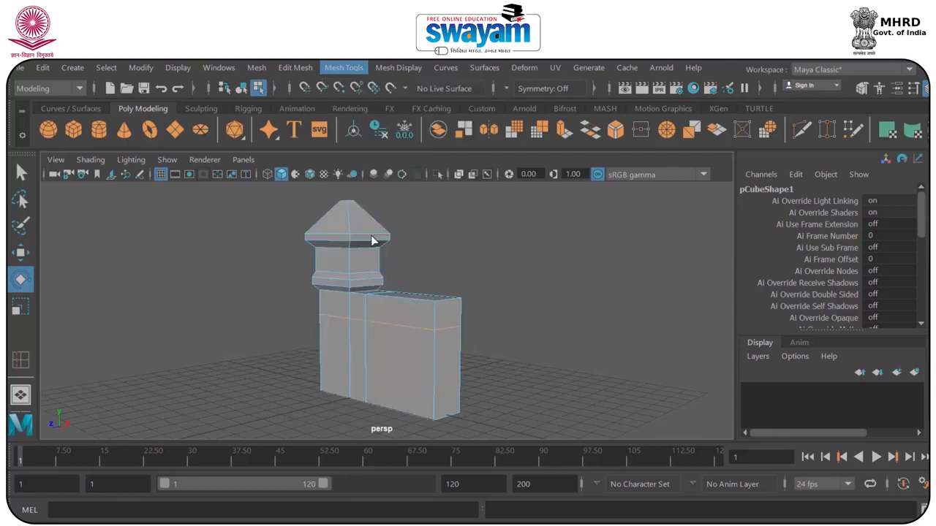
{"action": "left_click", "coordinate": [347, 329]}
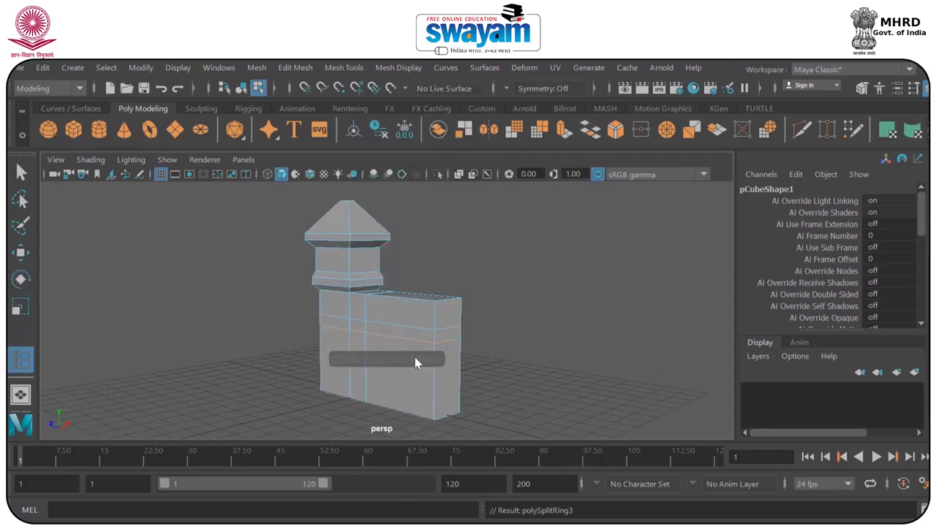
{"action": "left_click_drag", "start_coordinate": [417, 358], "coordinate": [424, 377], "text": "alt"}
{"action": "key", "text": "w"}
{"action": "scroll", "coordinate": [416, 327], "scroll_direction": "up", "scroll_amount": 2}
Select the narrow band of faces between the two horizontal loops and extrude it outward as a projecting ledge.
{"action": "right_click_drag", "start_coordinate": [417, 328], "coordinate": [415, 187]}
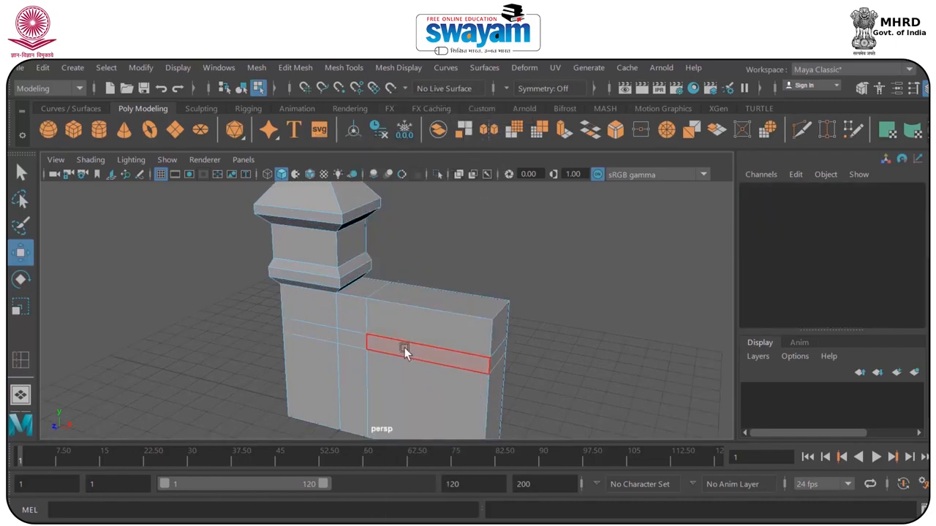
{"action": "left_click", "coordinate": [404, 345]}
{"action": "left_click", "coordinate": [319, 327], "text": "shift"}
{"action": "left_click_drag", "start_coordinate": [364, 349], "coordinate": [297, 357], "text": "alt"}
Extrude the wing's top face upward into a raised block and return to object mode.
{"action": "left_click", "coordinate": [390, 294]}
{"action": "left_click_drag", "start_coordinate": [413, 276], "coordinate": [413, 209], "text": "shift"}
{"action": "key", "text": "F8"}
{"action": "scroll", "coordinate": [382, 375], "scroll_direction": "down", "scroll_amount": 5}
{"action": "middle_click_drag", "start_coordinate": [382, 375], "coordinate": [464, 407], "text": "alt"}
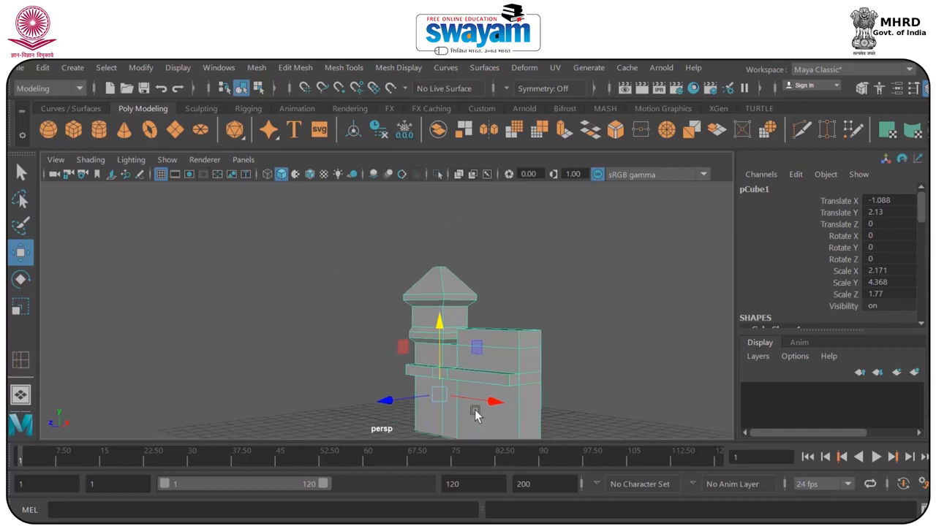
Draw a tall box on the grid beside the tower, centred at about -7.1 along X and -0.5 along Z.
{"action": "left_click_drag", "start_coordinate": [366, 324], "coordinate": [372, 330], "text": "alt"}
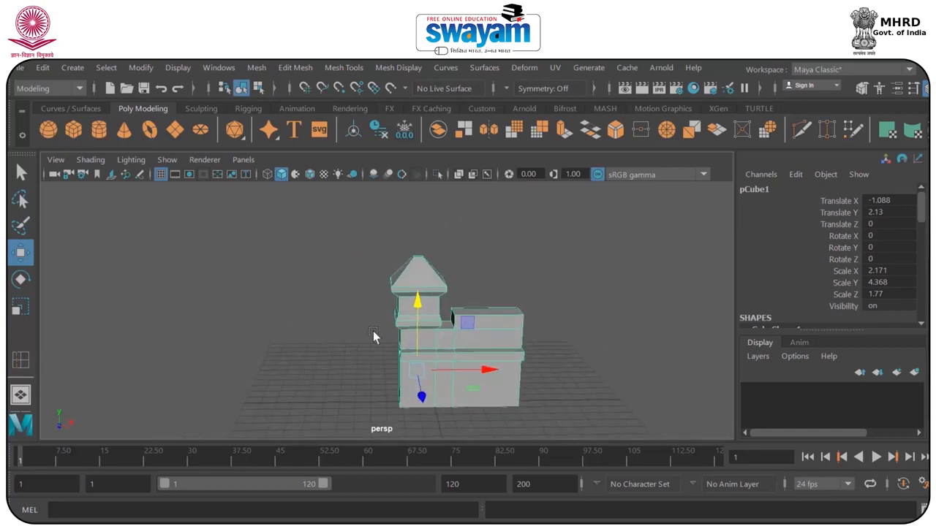
{"action": "middle_click_drag", "start_coordinate": [338, 338], "coordinate": [371, 303], "text": "alt"}
{"action": "left_click", "coordinate": [72, 131]}
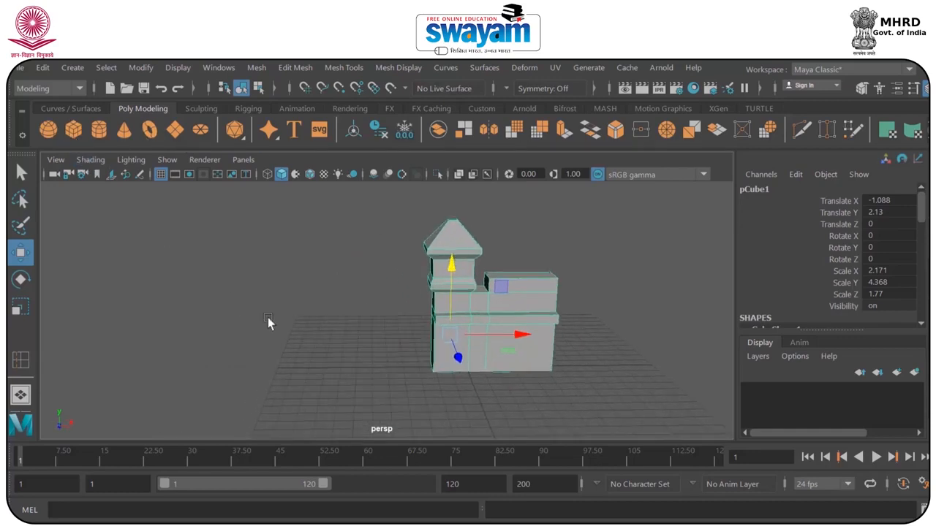
{"action": "mouse_move", "coordinate": [303, 353]}
{"action": "left_mouse_down"}
{"action": "mouse_move", "coordinate": [403, 380]}
{"action": "mouse_move", "coordinate": [355, 224]}
{"action": "mouse_move", "coordinate": [351, 244]}
{"action": "left_mouse_up"}
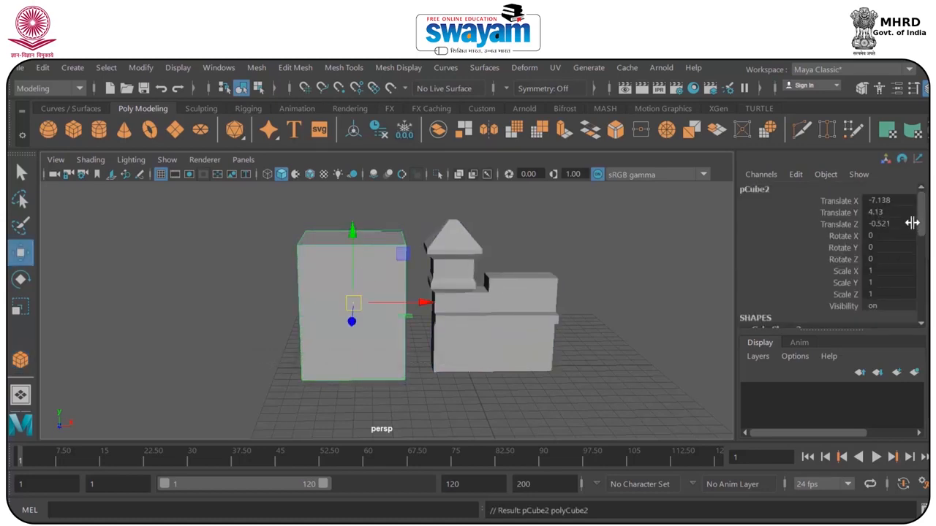
Set the tall box's width subdivisions to 3.
{"action": "left_click_drag", "start_coordinate": [921, 201], "coordinate": [921, 291]}
{"action": "double_click", "coordinate": [883, 276]}
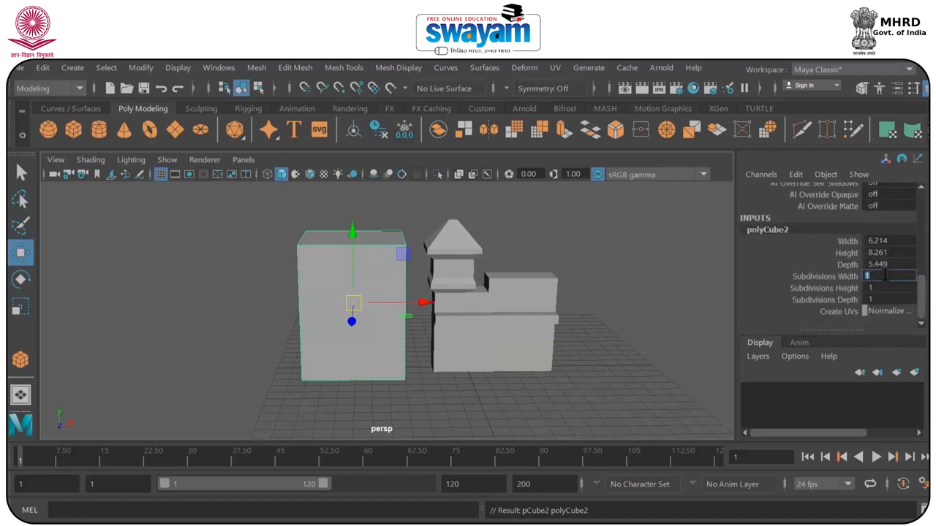
{"action": "key", "text": "Return"}
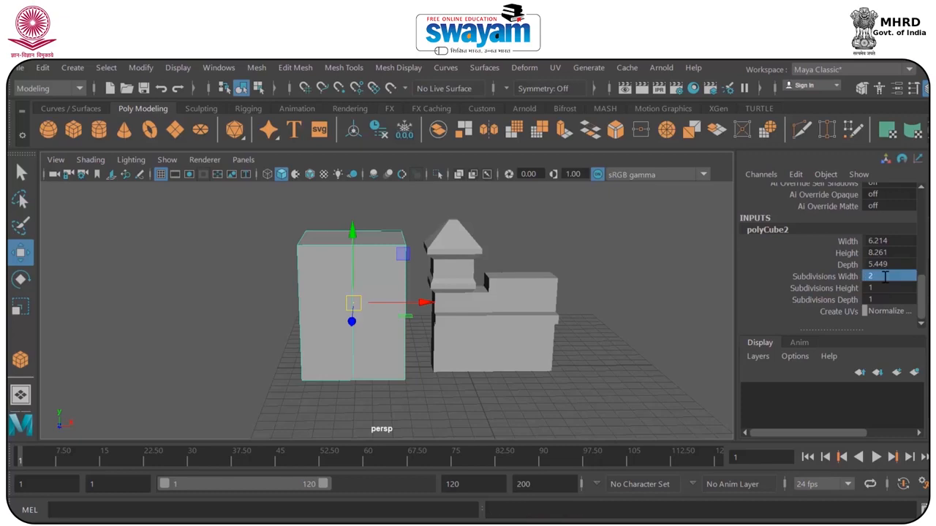
{"action": "key", "text": "ctrl+z"}
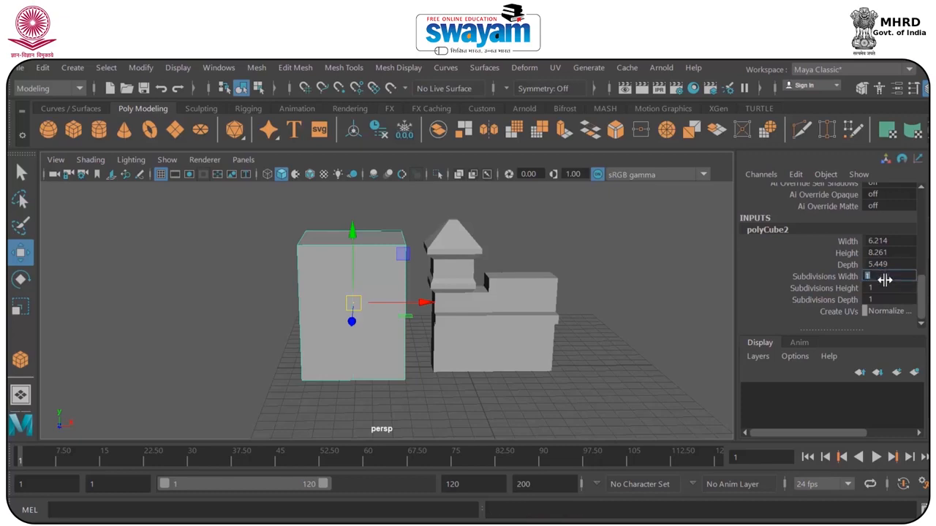
{"action": "key", "text": "Return"}
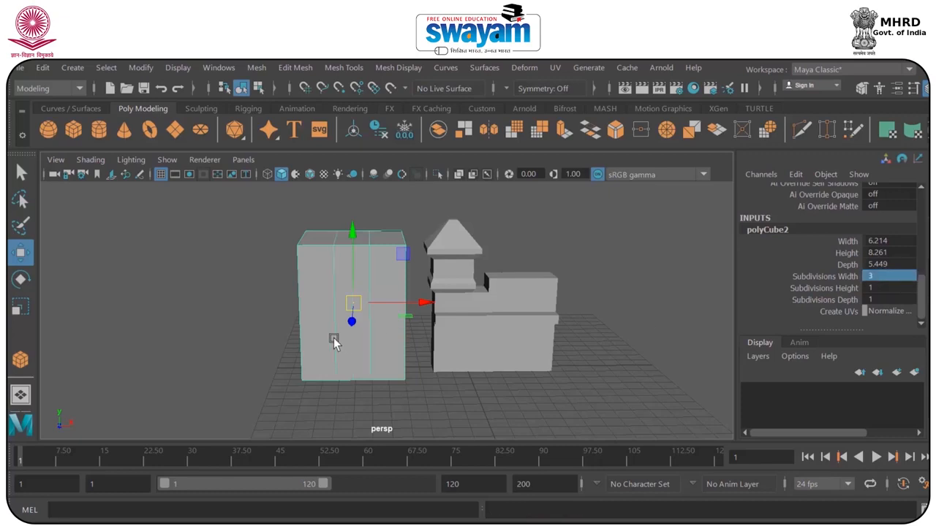
Scale the box to about 0.74 in height and 0.44 in depth, and lower it to about 3.05 along Y.
{"action": "left_click_drag", "start_coordinate": [278, 316], "coordinate": [350, 316], "text": "alt"}
{"action": "key", "text": "e"}
{"action": "key", "text": "r"}
{"action": "left_click_drag", "start_coordinate": [310, 254], "coordinate": [310, 275]}
{"action": "key", "text": "w"}
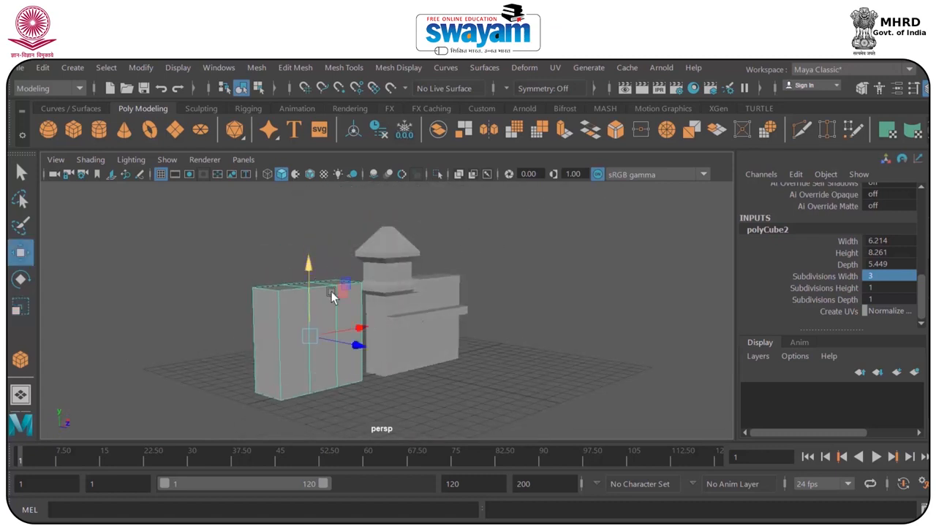
Insert a horizontal edge loop around the flattened box to mark the top of a doorway.
{"action": "left_click_drag", "start_coordinate": [391, 289], "coordinate": [340, 286], "text": "alt"}
{"action": "scroll", "coordinate": [337, 289], "scroll_direction": "up", "scroll_amount": 4}
{"action": "middle_click_drag", "start_coordinate": [352, 311], "coordinate": [385, 300], "text": "alt"}
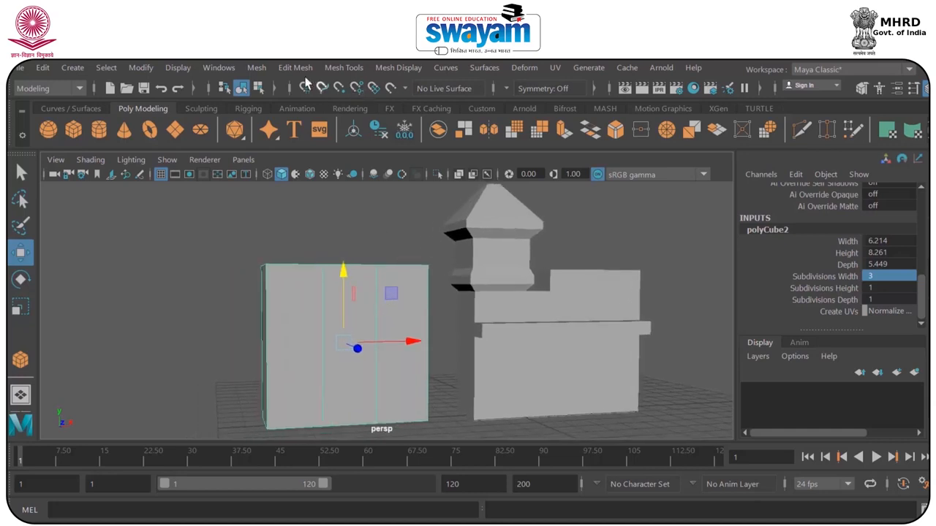
{"action": "left_click", "coordinate": [295, 67]}
{"action": "mouse_move", "coordinate": [343, 68]}
{"action": "left_click", "coordinate": [367, 181]}
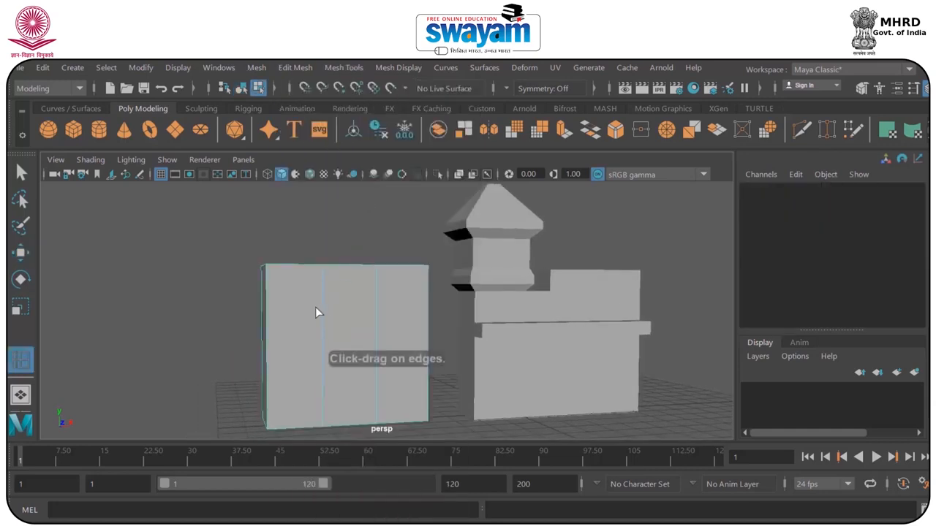
{"action": "key", "text": "w"}
Delete the lower middle faces at the front, back and underside of the box to open a doorway through it.
{"action": "right_click_drag", "start_coordinate": [373, 143], "coordinate": [375, 187]}
{"action": "left_click", "coordinate": [368, 355]}
{"action": "middle_click_drag", "start_coordinate": [410, 341], "coordinate": [406, 294], "text": "alt"}
{"action": "key", "text": "Delete"}
{"action": "left_click", "coordinate": [370, 315]}
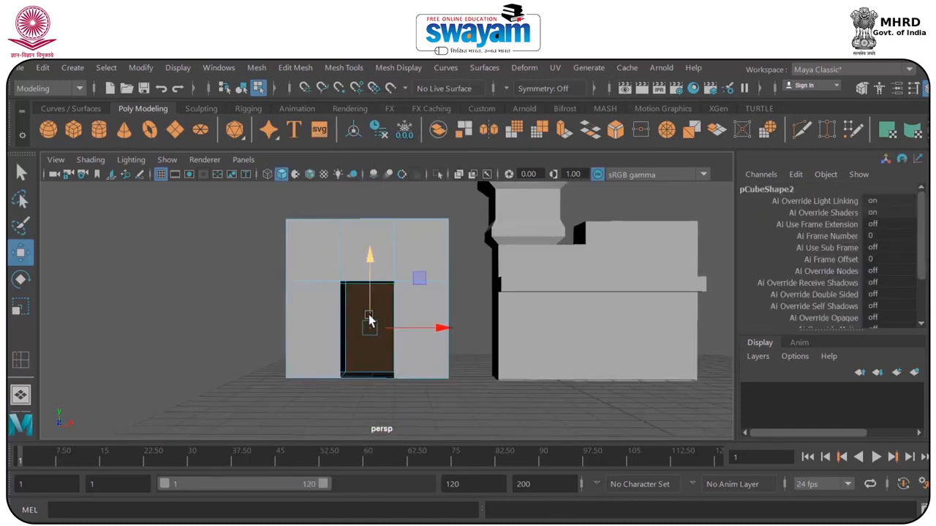
{"action": "key", "text": "Delete"}
{"action": "left_click", "coordinate": [365, 376]}
{"action": "key", "text": "Delete"}
Hide the grid and extrude the doorway's front border edges through the box toward the rear opening.
{"action": "scroll", "coordinate": [388, 347], "scroll_direction": "up", "scroll_amount": 2}
{"action": "left_click_drag", "start_coordinate": [387, 347], "coordinate": [356, 288], "text": "alt"}
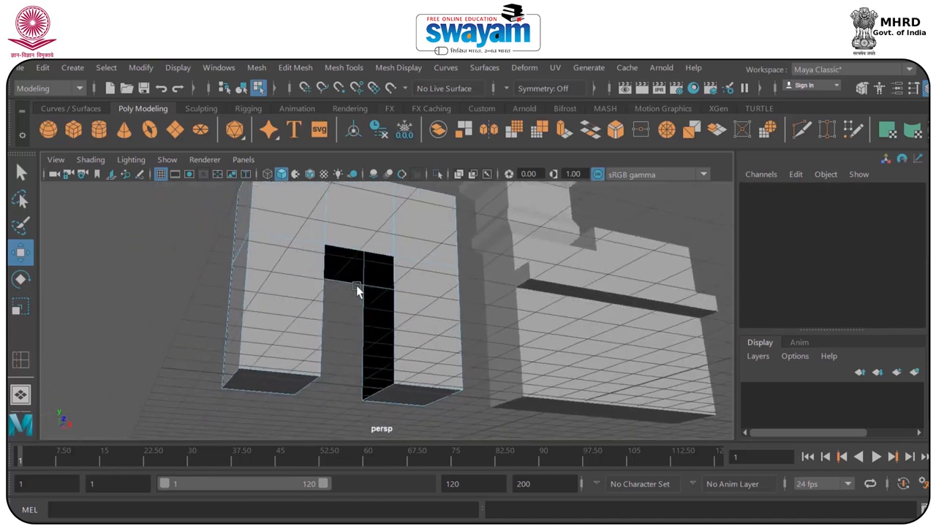
{"action": "left_click", "coordinate": [161, 175]}
{"action": "scroll", "coordinate": [414, 286], "scroll_direction": "up", "scroll_amount": 3}
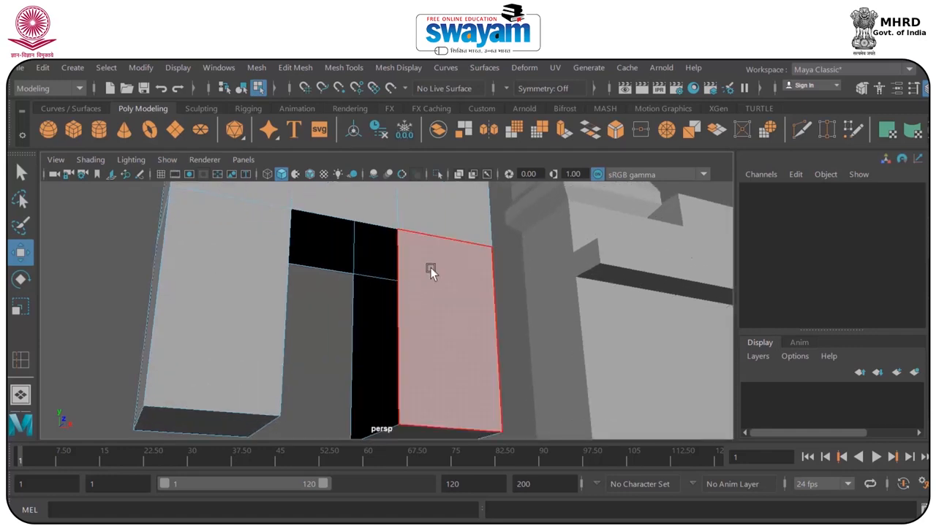
{"action": "right_click_drag", "start_coordinate": [410, 219], "coordinate": [407, 153]}
{"action": "left_click", "coordinate": [389, 247]}
{"action": "left_click_drag", "start_coordinate": [337, 304], "coordinate": [386, 312], "text": "alt"}
{"action": "left_click", "coordinate": [430, 298]}
{"action": "middle_click_drag", "start_coordinate": [476, 236], "coordinate": [476, 316], "text": "alt"}
{"action": "left_click", "coordinate": [454, 237], "text": "shift"}
{"action": "left_click_drag", "start_coordinate": [540, 302], "coordinate": [573, 297], "text": "alt"}
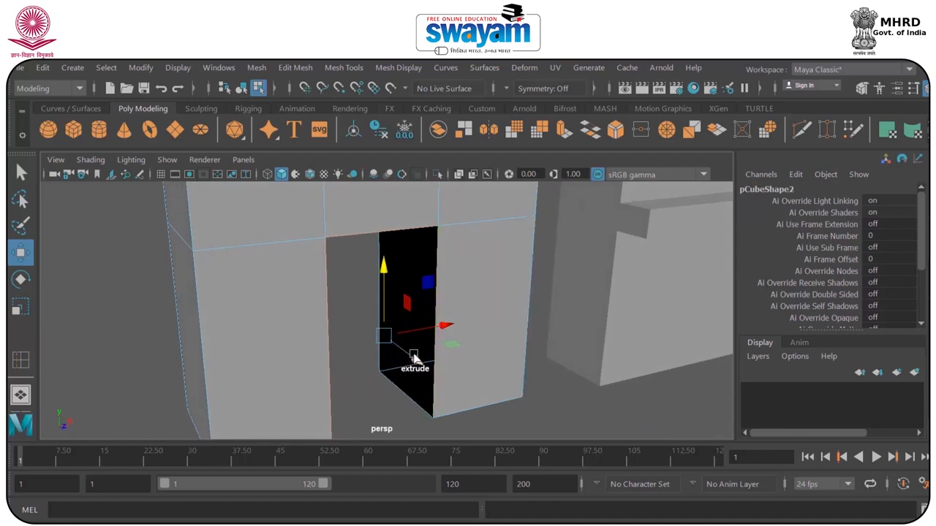
{"action": "left_click_drag", "start_coordinate": [413, 356], "coordinate": [342, 334]}
Snap the bottom rear vertex at one side of the doorway lining onto the matching corner of the back wall.
{"action": "left_click_drag", "start_coordinate": [403, 326], "coordinate": [344, 331], "text": "alt"}
{"action": "scroll", "coordinate": [540, 393], "scroll_direction": "up", "scroll_amount": 3}
{"action": "middle_click_drag", "start_coordinate": [501, 287], "coordinate": [356, 159], "text": "alt"}
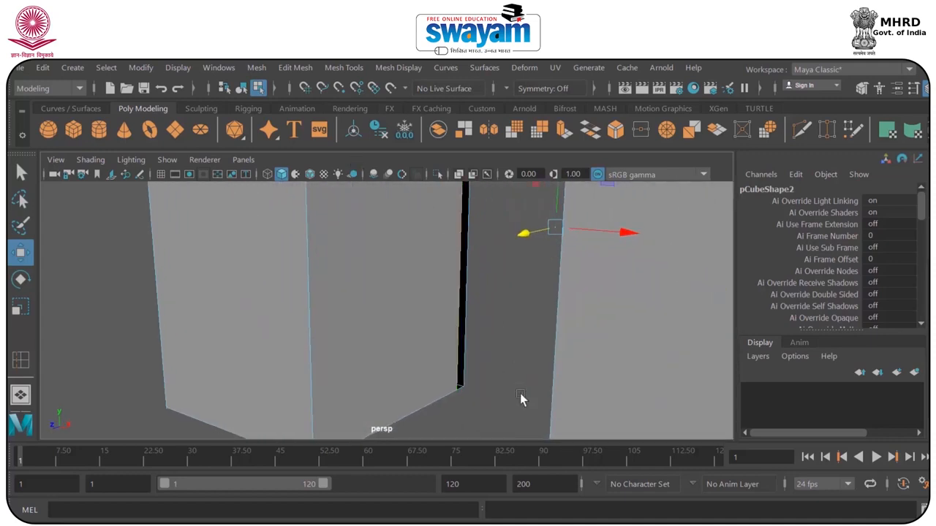
{"action": "scroll", "coordinate": [517, 405], "scroll_direction": "up", "scroll_amount": 2}
{"action": "scroll", "coordinate": [517, 405], "scroll_direction": "up", "scroll_amount": 2}
{"action": "middle_click_drag", "start_coordinate": [514, 369], "coordinate": [446, 282], "text": "alt"}
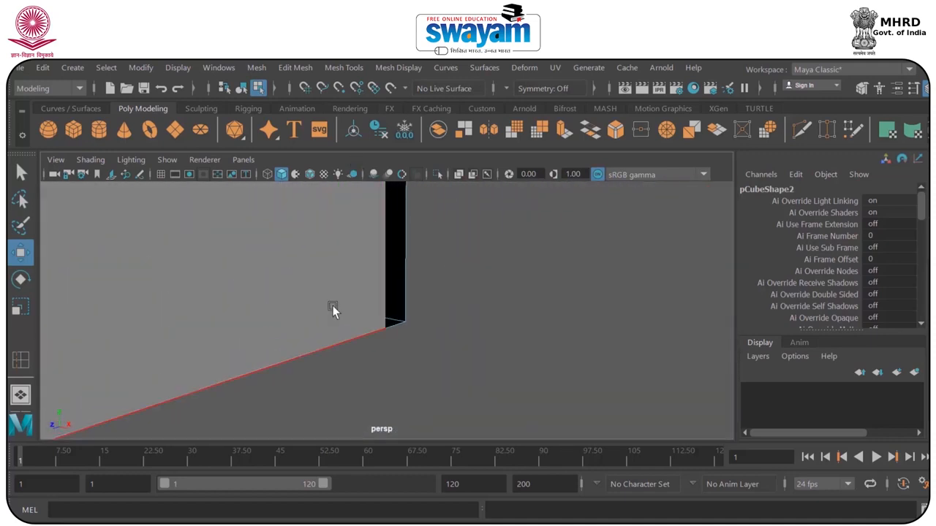
{"action": "right_click", "coordinate": [332, 305]}
{"action": "right_click_drag", "start_coordinate": [329, 298], "coordinate": [294, 169]}
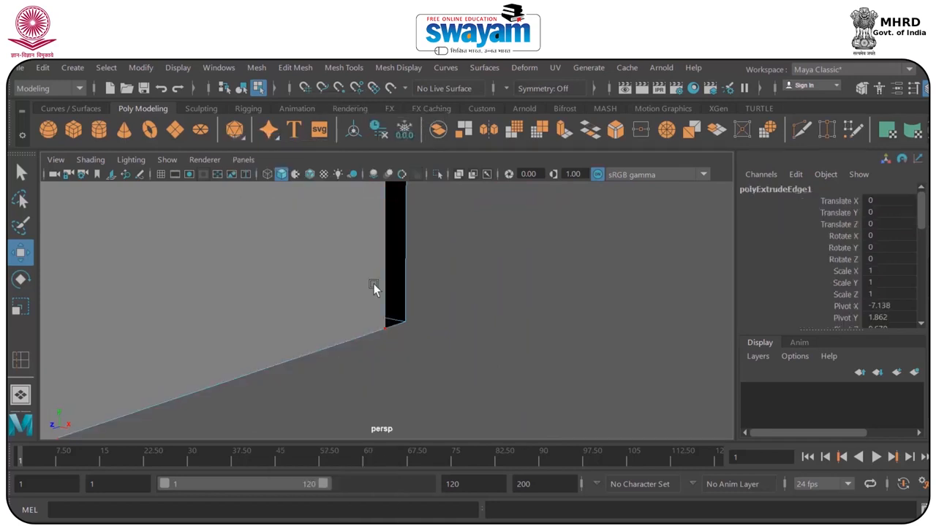
{"action": "left_click", "coordinate": [383, 326]}
{"action": "key", "text": "v"}
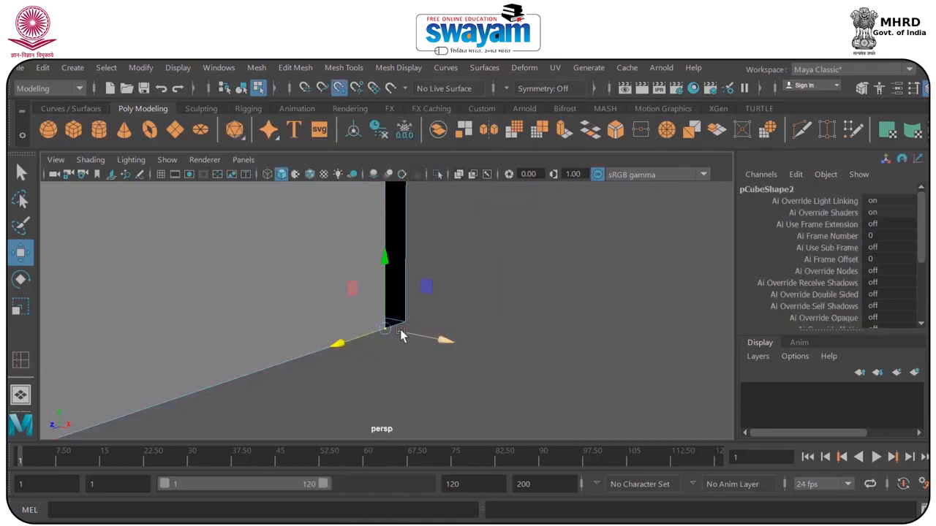
{"action": "left_click_drag", "start_coordinate": [356, 343], "coordinate": [394, 331]}
{"action": "left_click", "coordinate": [441, 302]}
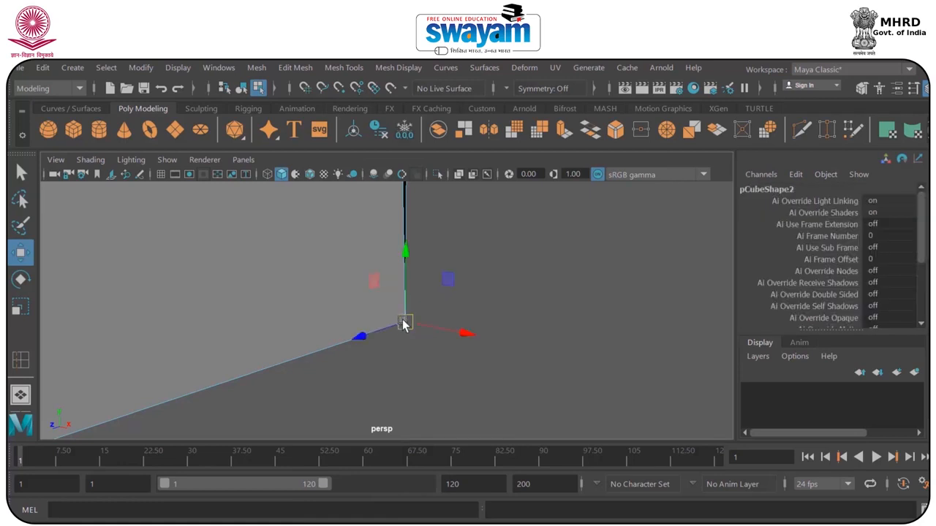
Merge the overlapping vertices at that bottom rear corner of the doorway.
{"action": "right_click", "coordinate": [404, 324], "text": "shift"}
{"action": "right_click_drag", "start_coordinate": [403, 320], "coordinate": [403, 274], "text": "shift"}
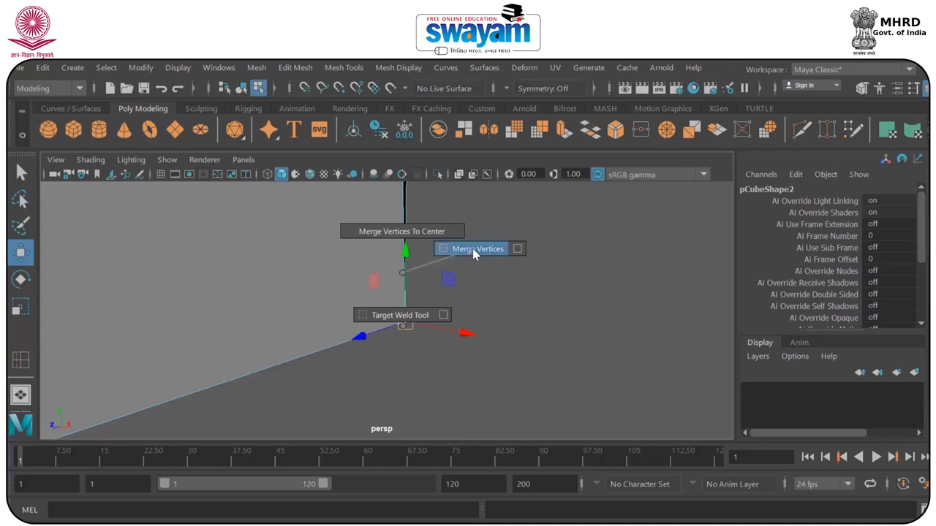
{"action": "right_click_drag", "start_coordinate": [473, 252], "coordinate": [474, 254], "text": "shift"}
{"action": "key", "text": "w"}
{"action": "left_click", "coordinate": [444, 313]}
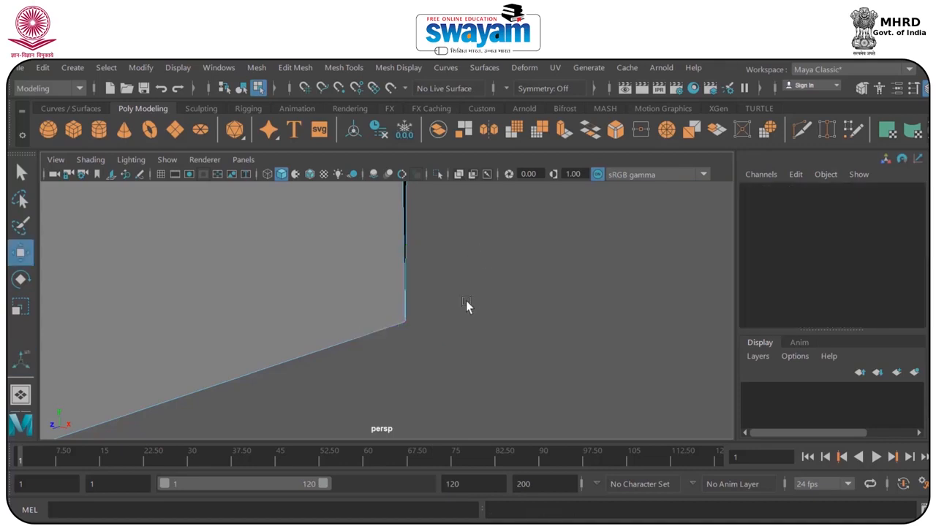
Snap the upper rear vertex on the same side of the doorway lining to the back wall's corner and merge the vertices.
{"action": "left_click", "coordinate": [406, 321]}
{"action": "mouse_move", "coordinate": [375, 331]}
{"action": "left_mouse_down"}
{"action": "mouse_move", "coordinate": [329, 348]}
{"action": "mouse_move", "coordinate": [364, 331]}
{"action": "left_mouse_up"}
{"action": "right_click_drag", "start_coordinate": [371, 334], "coordinate": [472, 366], "text": "alt"}
{"action": "middle_click_drag", "start_coordinate": [472, 366], "coordinate": [503, 441], "text": "alt"}
{"action": "scroll", "coordinate": [403, 241], "scroll_direction": "up", "scroll_amount": 5}
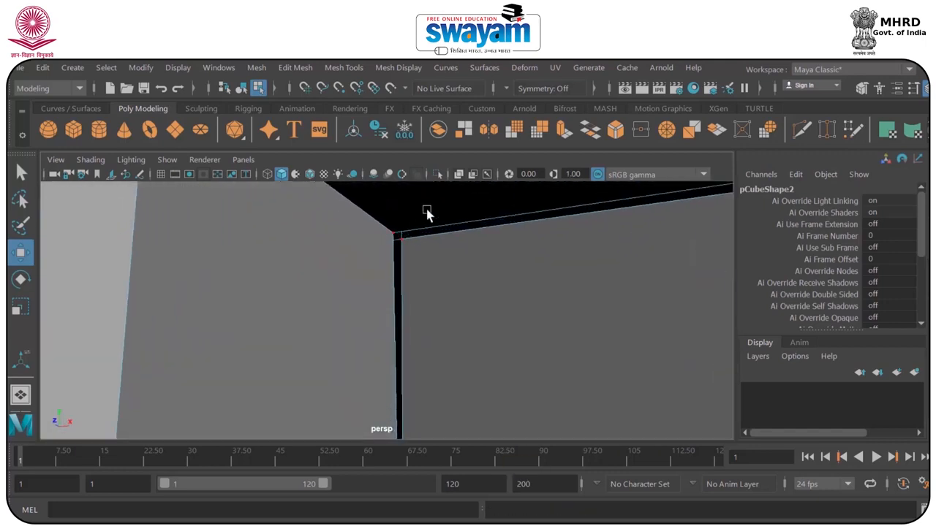
{"action": "middle_click_drag", "start_coordinate": [432, 223], "coordinate": [434, 275], "text": "alt"}
{"action": "key", "text": "v"}
{"action": "mouse_move", "coordinate": [399, 279]}
{"action": "left_mouse_down"}
{"action": "mouse_move", "coordinate": [417, 288]}
{"action": "mouse_move", "coordinate": [400, 278]}
{"action": "left_mouse_up"}
{"action": "left_click", "coordinate": [435, 302]}
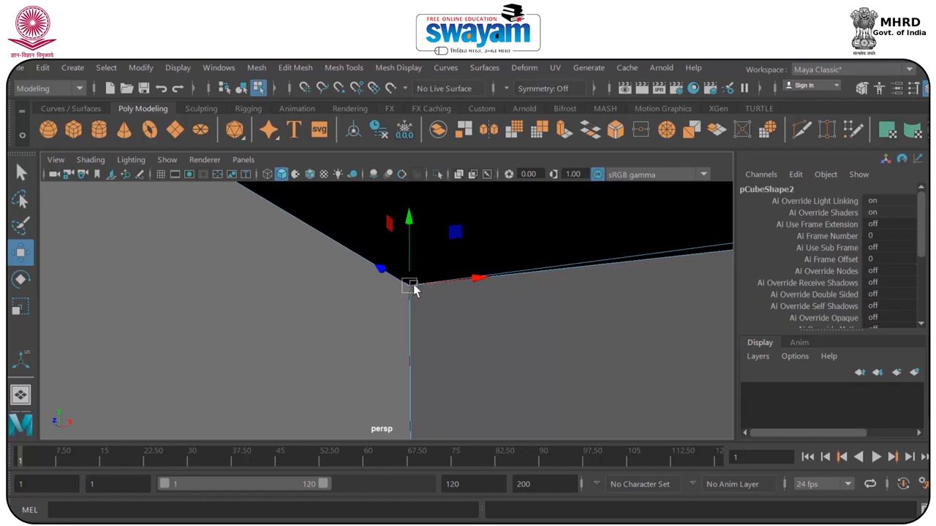
{"action": "right_click_drag", "start_coordinate": [413, 284], "coordinate": [489, 239], "text": "shift"}
{"action": "left_click", "coordinate": [515, 332]}
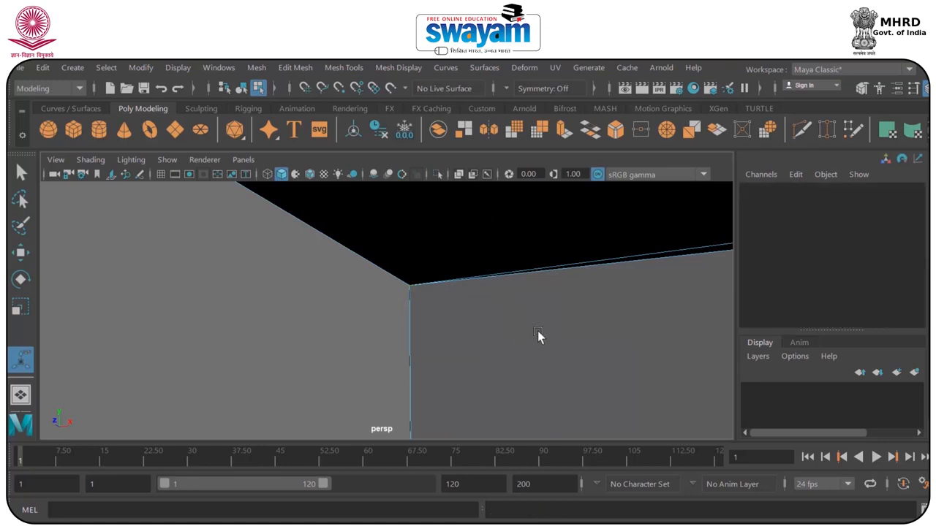
Snap the lining's upper rear vertex on the opposite side of the doorway to the wall corner and merge the vertices.
{"action": "scroll", "coordinate": [538, 331], "scroll_direction": "down", "scroll_amount": 5}
{"action": "left_click_drag", "start_coordinate": [537, 331], "coordinate": [614, 333], "text": "alt"}
{"action": "scroll", "coordinate": [328, 273], "scroll_direction": "up", "scroll_amount": 5}
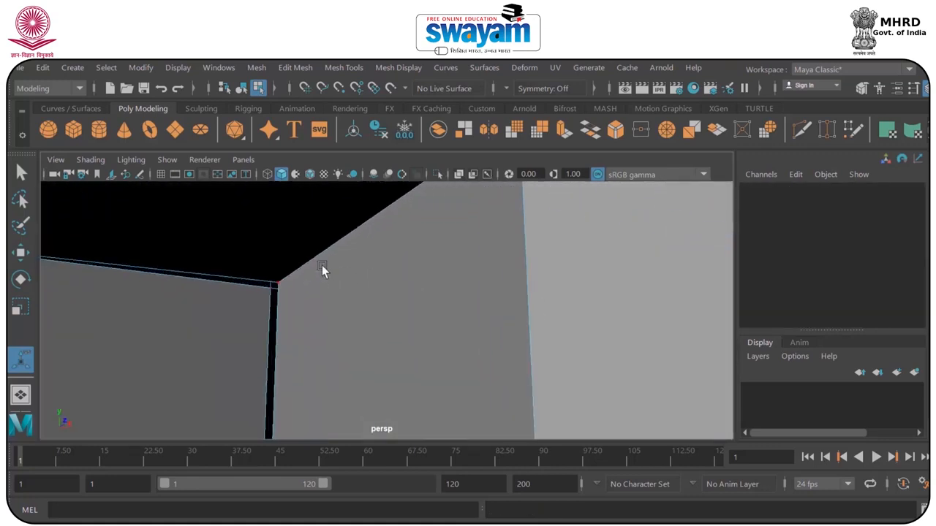
{"action": "scroll", "coordinate": [294, 276], "scroll_direction": "down", "scroll_amount": 1}
{"action": "middle_click_drag", "start_coordinate": [285, 274], "coordinate": [396, 337], "text": "alt"}
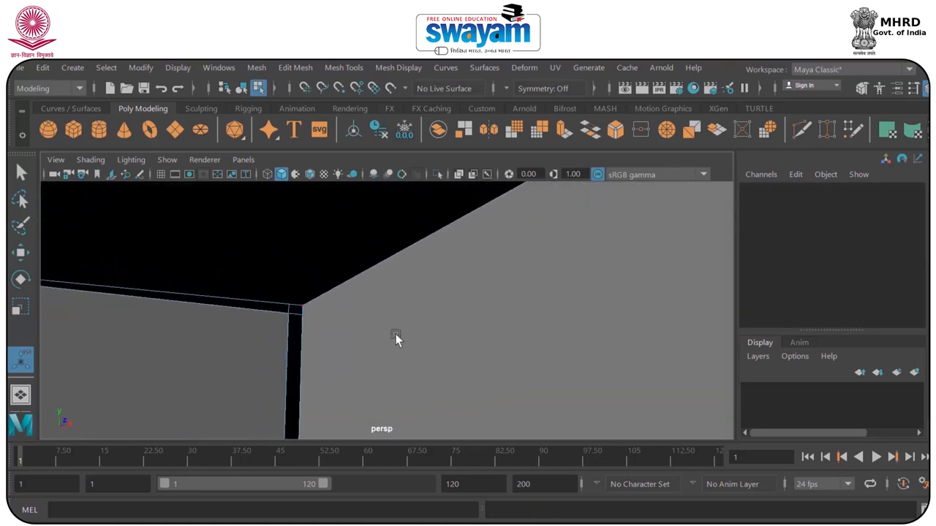
{"action": "left_click", "coordinate": [302, 306]}
{"action": "key", "text": "w"}
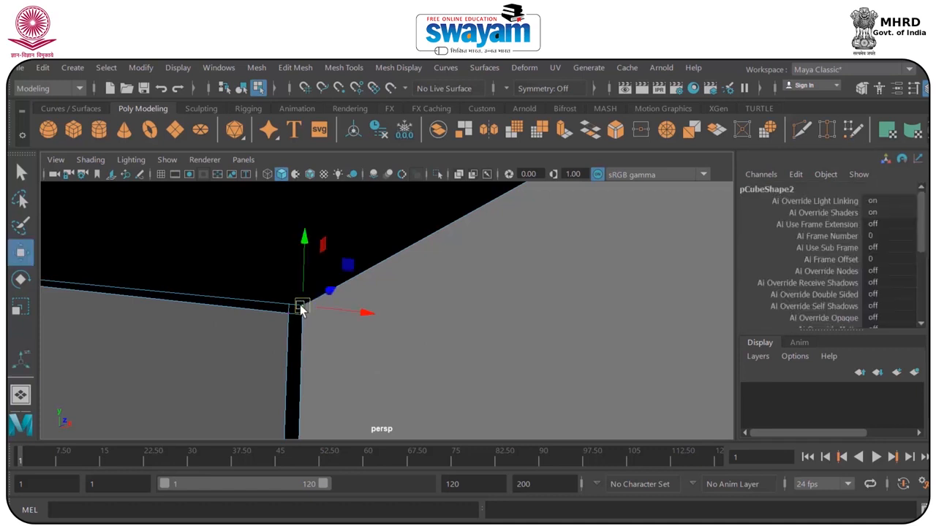
{"action": "left_click_drag", "start_coordinate": [321, 304], "coordinate": [291, 308]}
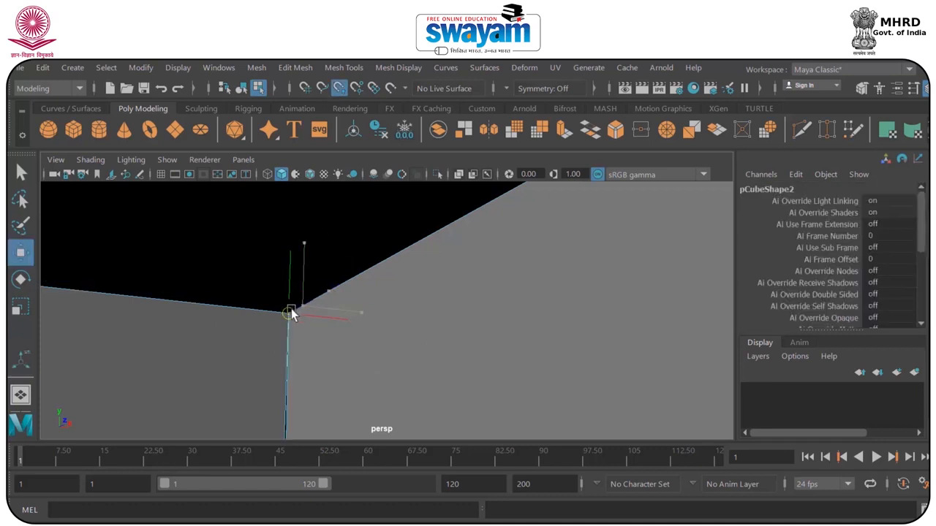
{"action": "right_click_drag", "start_coordinate": [285, 310], "coordinate": [353, 250], "text": "shift"}
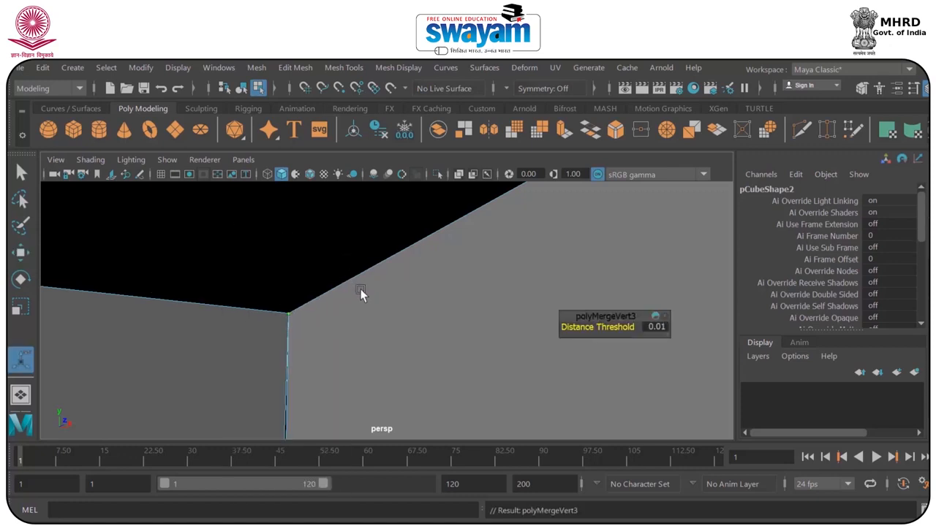
Snap the remaining bottom rear vertex of the doorway lining to its wall corner and merge the vertices.
{"action": "key", "text": "w"}
{"action": "mouse_move", "coordinate": [399, 310]}
{"action": "left_mouse_down", "text": "alt"}
{"action": "mouse_move", "coordinate": [386, 318]}
{"action": "mouse_move", "coordinate": [397, 324]}
{"action": "mouse_move", "coordinate": [403, 388]}
{"action": "mouse_move", "coordinate": [401, 315]}
{"action": "left_mouse_up", "text": "alt"}
{"action": "middle_click_drag", "start_coordinate": [401, 315], "coordinate": [399, 265], "text": "alt"}
{"action": "scroll", "coordinate": [385, 310], "scroll_direction": "up", "scroll_amount": 5}
{"action": "left_click", "coordinate": [329, 323]}
{"action": "mouse_move", "coordinate": [330, 317]}
{"action": "right_mouse_down", "text": "shift"}
{"action": "mouse_move", "coordinate": [334, 310]}
{"action": "mouse_move", "coordinate": [333, 319]}
{"action": "right_mouse_up", "text": "shift"}
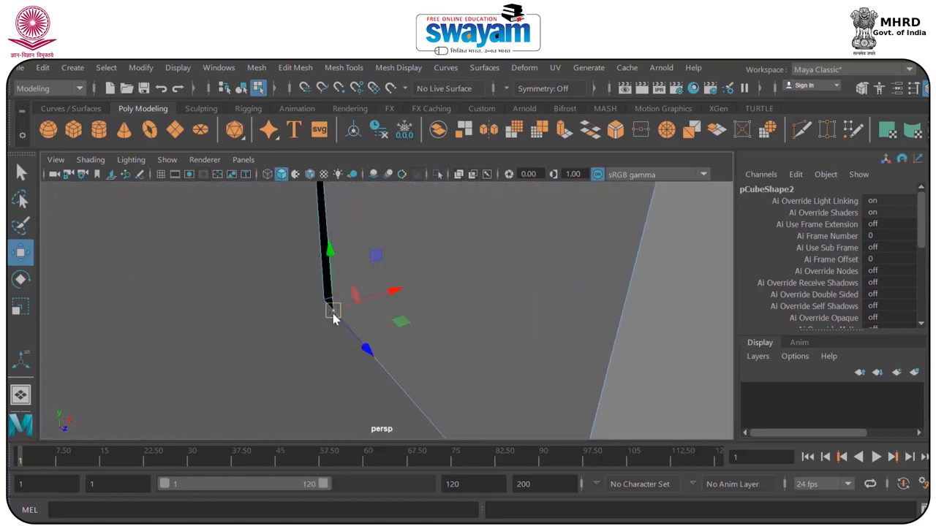
{"action": "left_click_drag", "start_coordinate": [333, 315], "coordinate": [325, 313]}
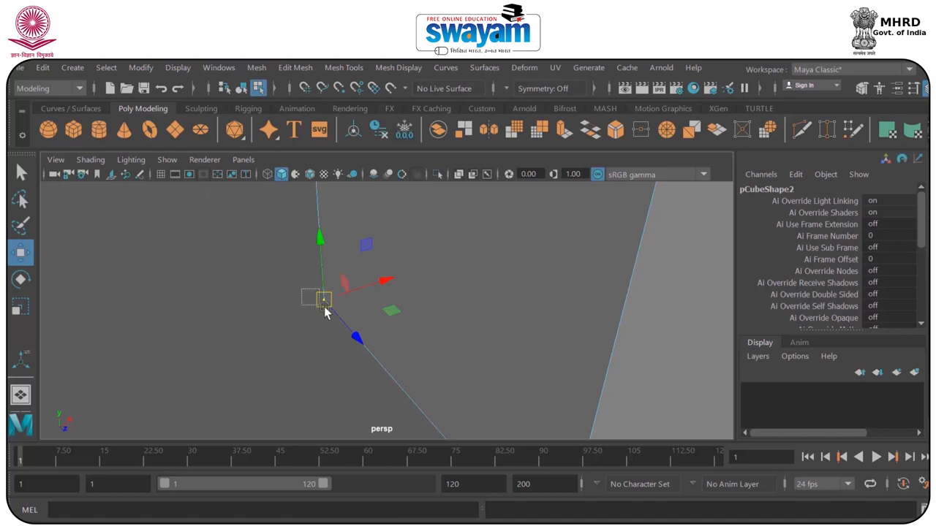
{"action": "right_click_drag", "start_coordinate": [323, 302], "coordinate": [395, 227], "text": "shift"}
{"action": "left_click", "coordinate": [256, 317]}
Return the archway to object mode, switch to the front view and show the grid.
{"action": "scroll", "coordinate": [310, 299], "scroll_direction": "down", "scroll_amount": 8}
{"action": "left_click_drag", "start_coordinate": [335, 319], "coordinate": [484, 316], "text": "alt"}
{"action": "right_click_drag", "start_coordinate": [482, 312], "coordinate": [553, 120]}
{"action": "key", "text": "space"}
{"action": "key", "text": "space"}
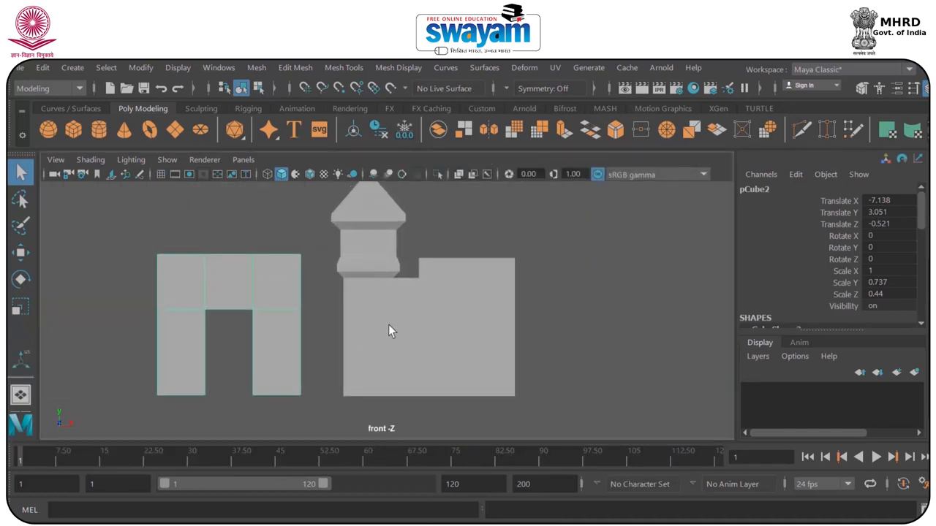
{"action": "scroll", "coordinate": [389, 323], "scroll_direction": "down", "scroll_amount": 2}
{"action": "left_click", "coordinate": [161, 175]}
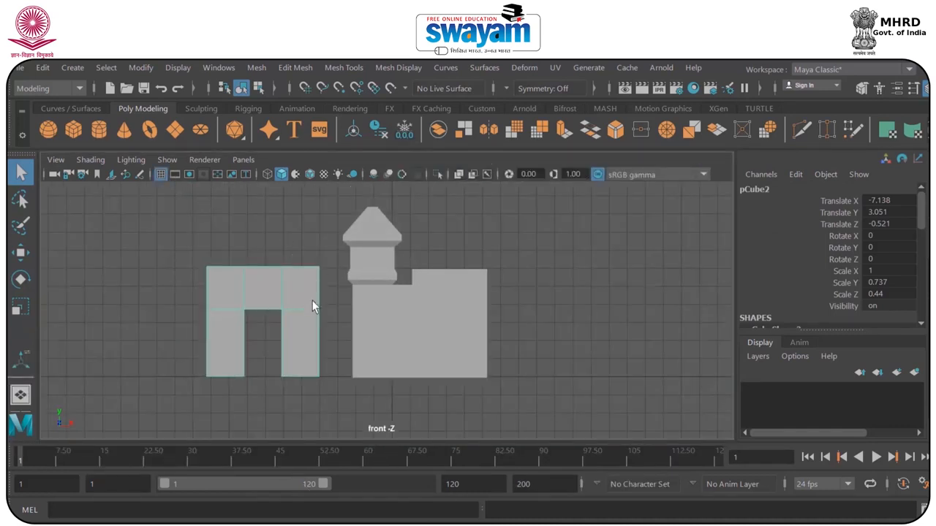
Adjust the tower building's vertical position to about 2.14 along Y, aligning its base with the archway at the ground line.
{"action": "scroll", "coordinate": [283, 383], "scroll_direction": "up", "scroll_amount": 4}
{"action": "middle_click_drag", "start_coordinate": [307, 402], "coordinate": [367, 291], "text": "alt"}
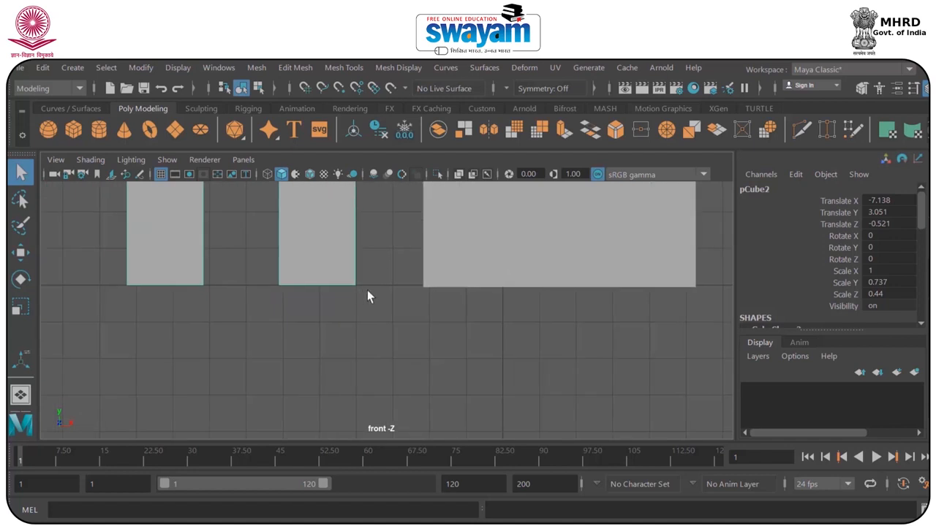
{"action": "left_click", "coordinate": [462, 246]}
{"action": "key", "text": "w"}
{"action": "scroll", "coordinate": [437, 214], "scroll_direction": "down", "scroll_amount": 2}
{"action": "left_click_drag", "start_coordinate": [437, 216], "coordinate": [436, 212]}
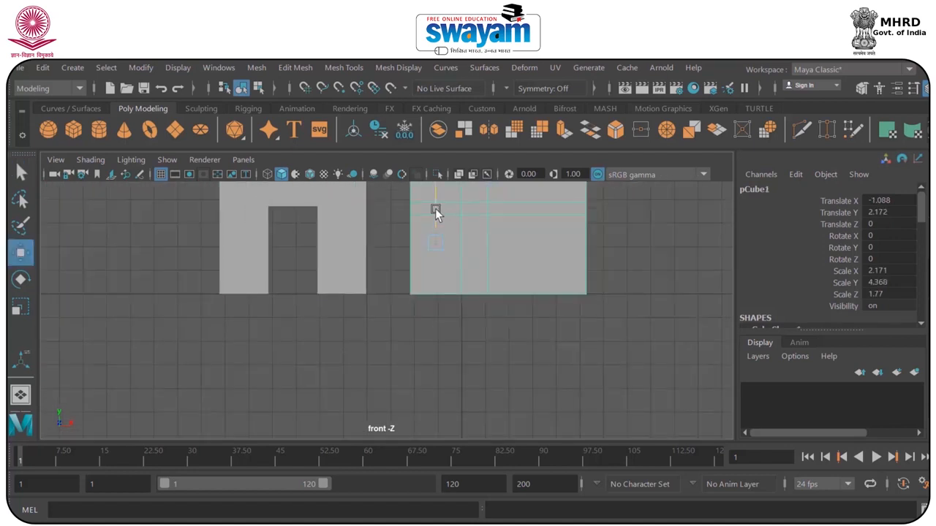
{"action": "left_click", "coordinate": [341, 247]}
{"action": "scroll", "coordinate": [502, 289], "scroll_direction": "up", "scroll_amount": 4}
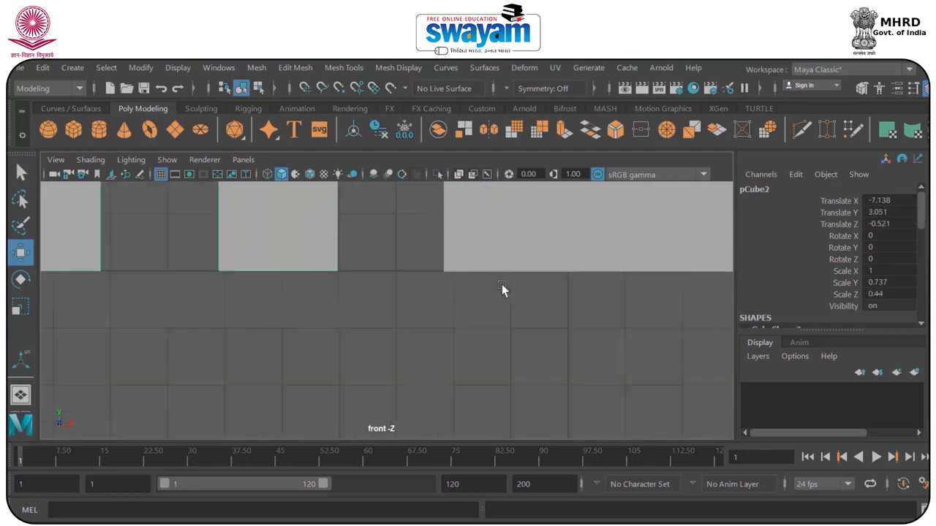
{"action": "left_click", "coordinate": [482, 228]}
{"action": "scroll", "coordinate": [481, 229], "scroll_direction": "up", "scroll_amount": 2}
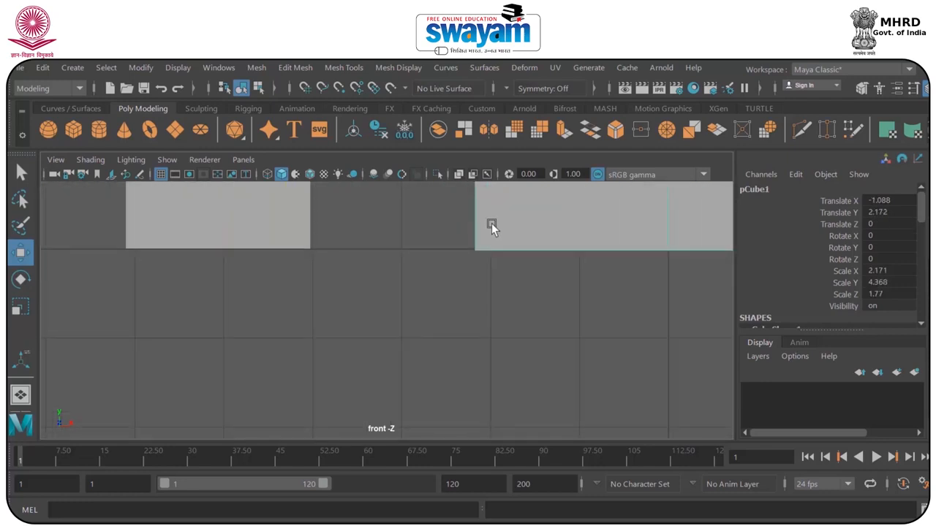
{"action": "scroll", "coordinate": [490, 217], "scroll_direction": "down", "scroll_amount": 4}
{"action": "left_click_drag", "start_coordinate": [417, 216], "coordinate": [417, 220]}
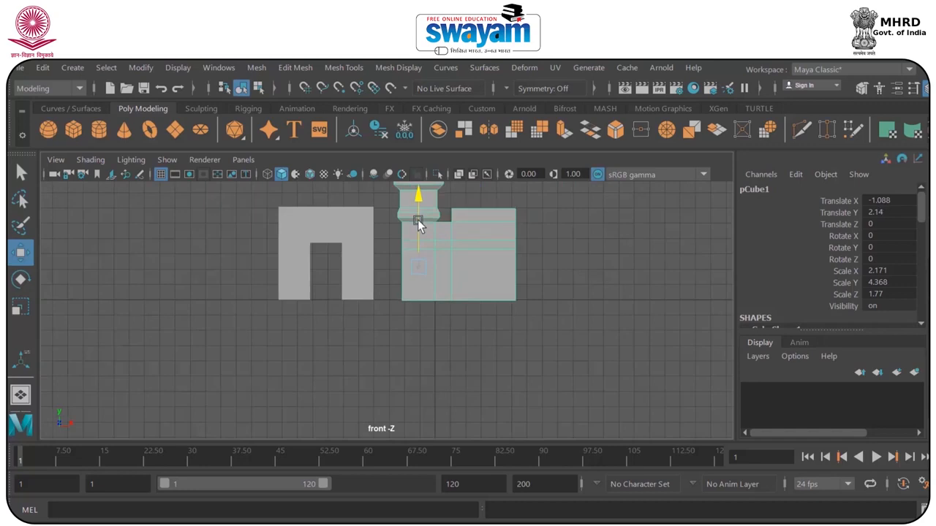
Examine how the bases of the archway and the tower building line up on the ground line in the front view.
{"action": "left_click", "coordinate": [382, 268]}
{"action": "scroll", "coordinate": [424, 289], "scroll_direction": "up", "scroll_amount": 3}
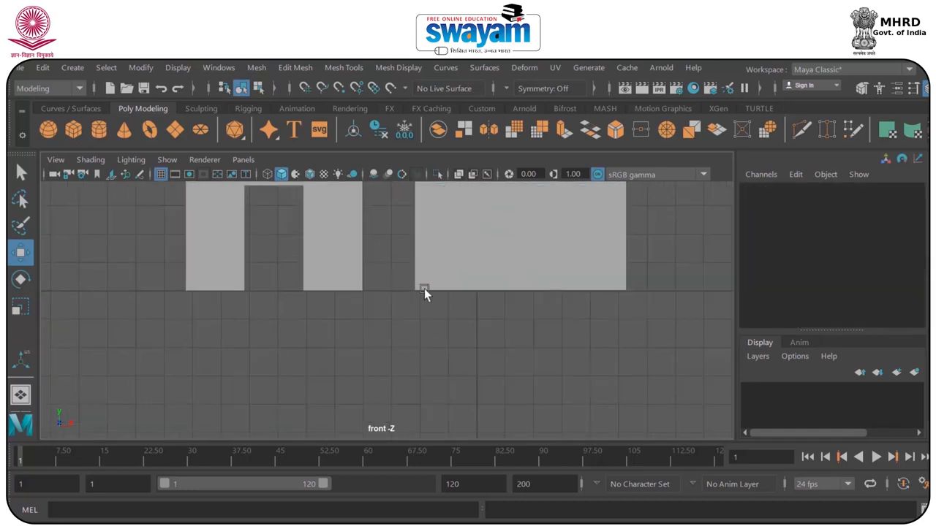
{"action": "scroll", "coordinate": [431, 242], "scroll_direction": "up", "scroll_amount": 1}
{"action": "scroll", "coordinate": [433, 242], "scroll_direction": "down", "scroll_amount": 5}
{"action": "left_click", "coordinate": [360, 236]}
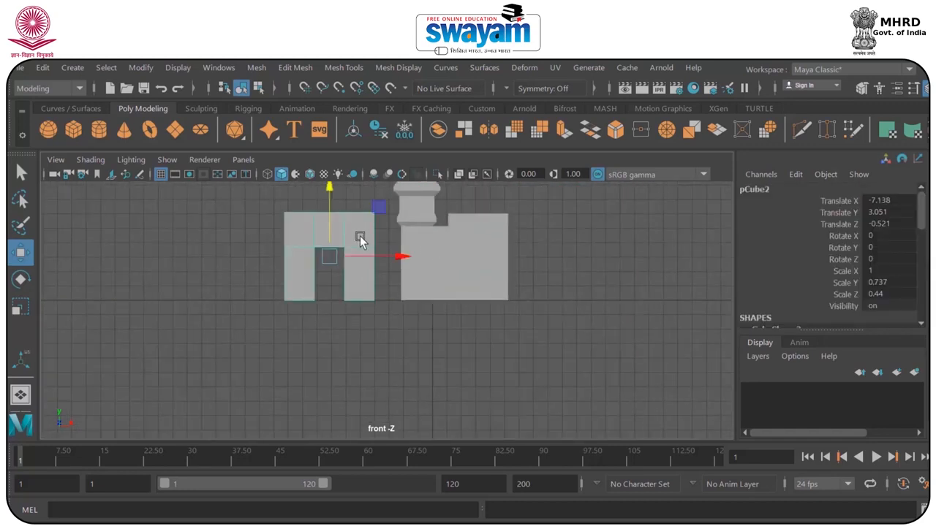
{"action": "scroll", "coordinate": [360, 237], "scroll_direction": "up", "scroll_amount": 4}
{"action": "middle_click_drag", "start_coordinate": [434, 220], "coordinate": [466, 334], "text": "alt"}
{"action": "left_click", "coordinate": [472, 311]}
{"action": "left_click", "coordinate": [360, 319]}
{"action": "left_click", "coordinate": [449, 314]}
Select both buildings and turn on Wireframe on Shaded in the front view.
{"action": "left_click_drag", "start_coordinate": [278, 236], "coordinate": [465, 353]}
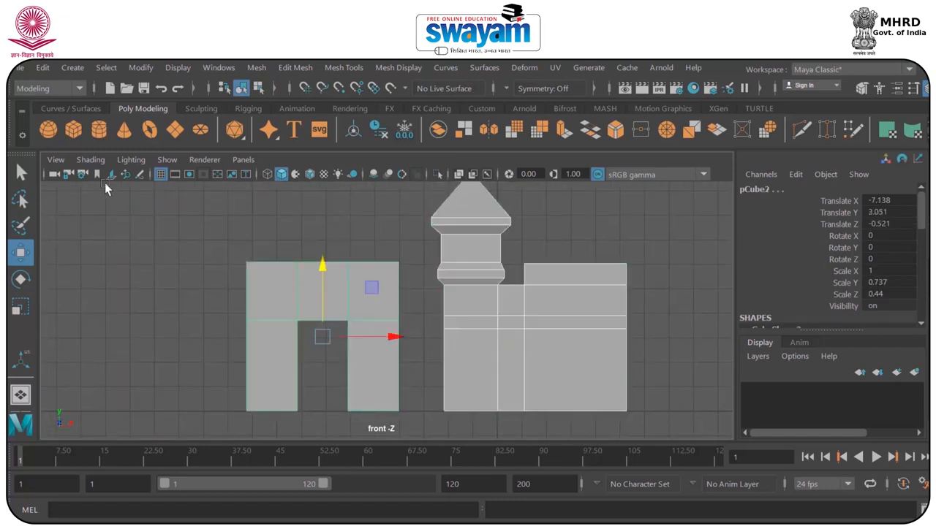
{"action": "left_click", "coordinate": [90, 160]}
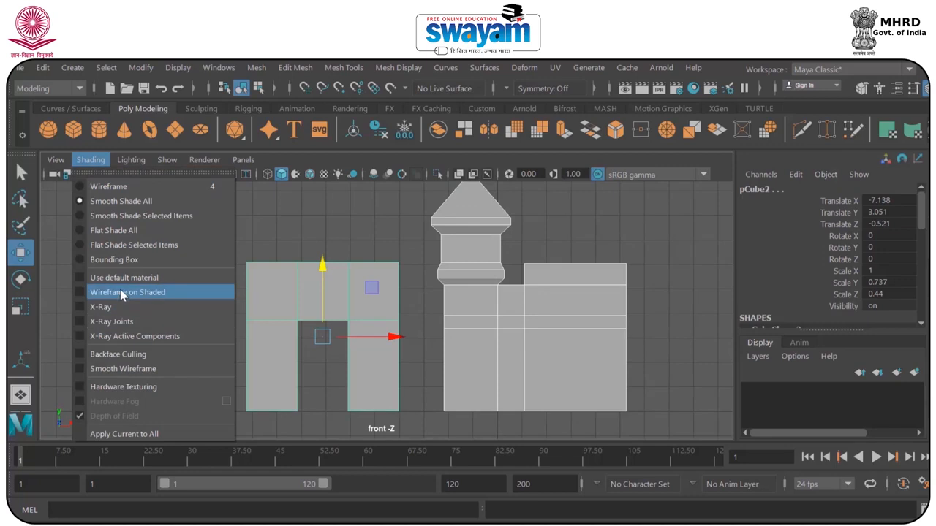
{"action": "left_click", "coordinate": [131, 293]}
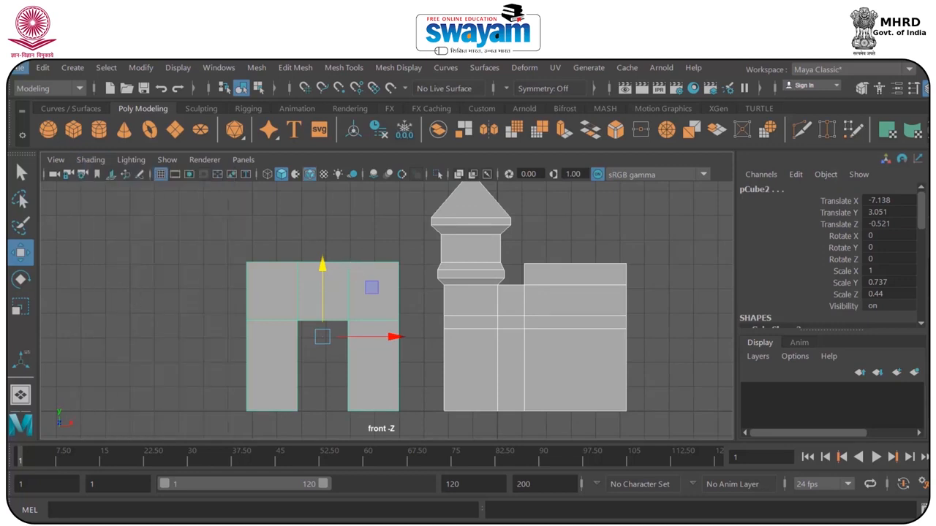
Save the scene to the Desktop as ext_001 using Increment and Save.
{"action": "left_click", "coordinate": [17, 68]}
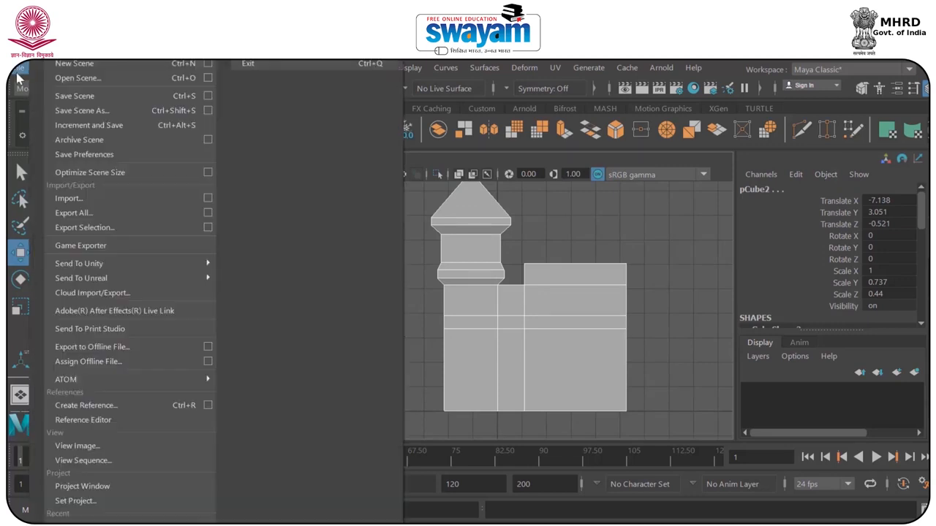
{"action": "left_click", "coordinate": [88, 124]}
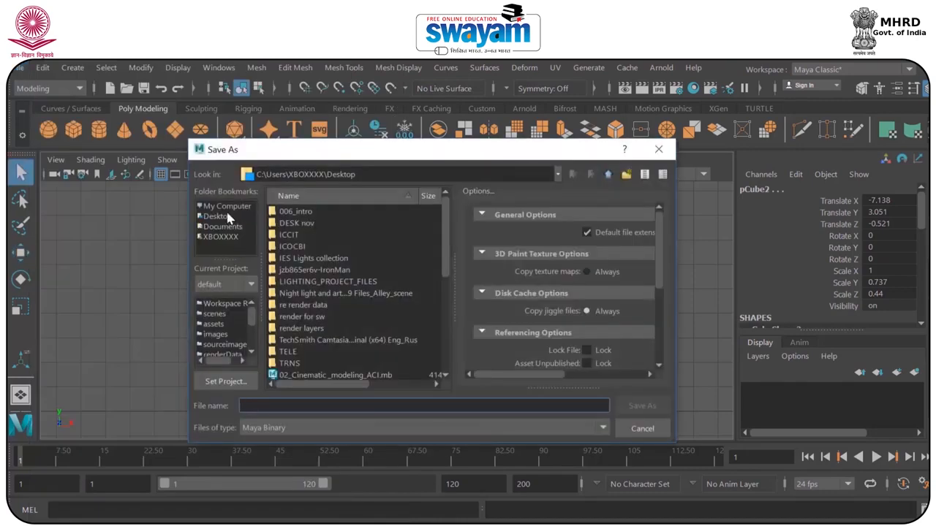
{"action": "left_click", "coordinate": [218, 216]}
{"action": "left_click", "coordinate": [291, 405]}
{"action": "type", "text": "ex"}
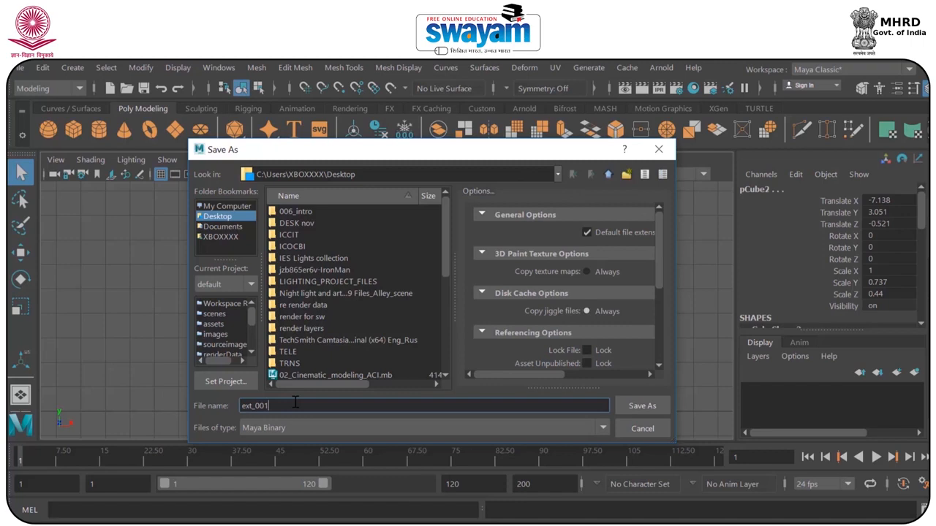
{"action": "type", "text": "t_001"}
{"action": "key", "text": "Return"}
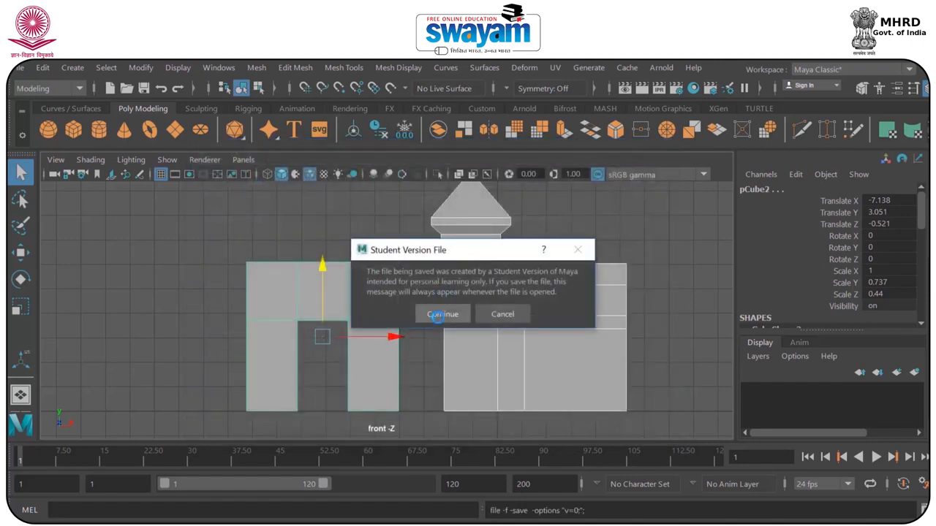
{"action": "left_click", "coordinate": [439, 314]}
Lower the archway's top row of vertices in the front view to reduce its height below the tower building's wall.
{"action": "scroll", "coordinate": [384, 320], "scroll_direction": "up", "scroll_amount": 2}
{"action": "right_click_drag", "start_coordinate": [367, 304], "coordinate": [283, 145]}
{"action": "left_click_drag", "start_coordinate": [150, 253], "coordinate": [411, 340]}
{"action": "left_click_drag", "start_coordinate": [160, 234], "coordinate": [421, 345]}
{"action": "left_click_drag", "start_coordinate": [303, 217], "coordinate": [305, 244]}
{"action": "left_click", "coordinate": [141, 252]}
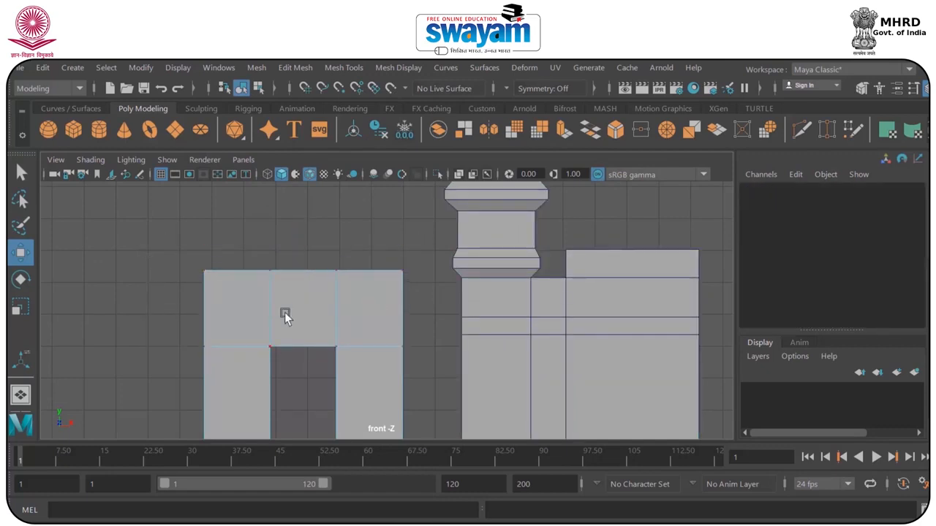
{"action": "left_click_drag", "start_coordinate": [425, 286], "coordinate": [425, 287]}
{"action": "mouse_move", "coordinate": [307, 212]}
{"action": "left_mouse_down"}
{"action": "mouse_move", "coordinate": [303, 258]}
{"action": "mouse_move", "coordinate": [305, 228]}
{"action": "left_mouse_up"}
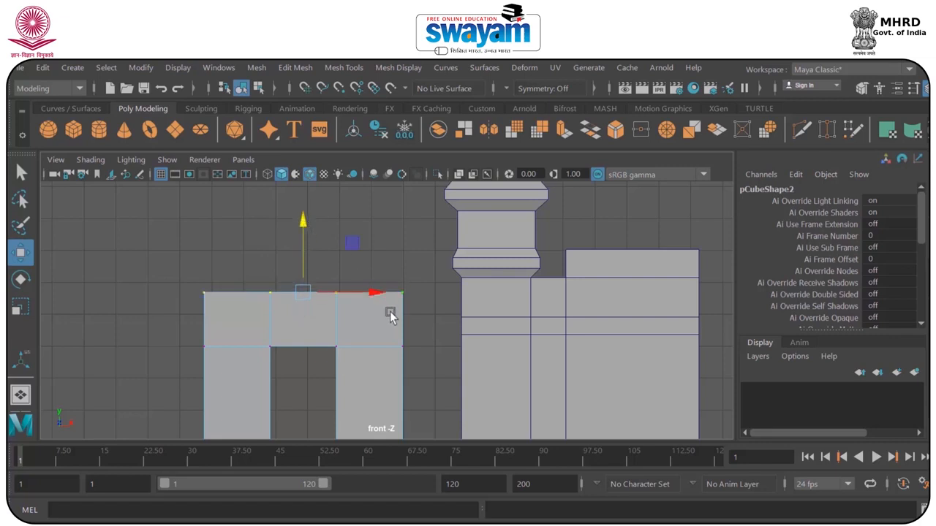
Move the archway beside the tower building in the top view, to about -6.2 along X and 0.769 along Z.
{"action": "key", "text": "space"}
{"action": "key", "text": "space"}
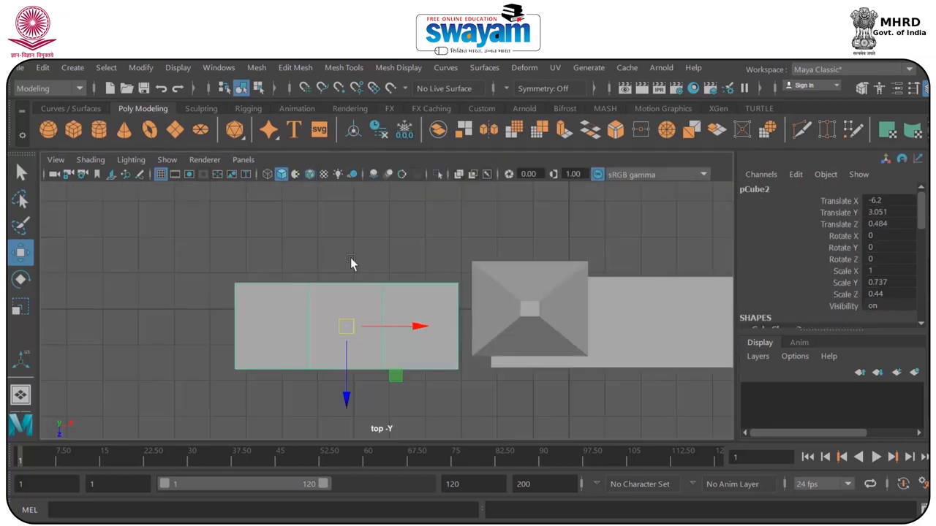
{"action": "left_click_drag", "start_coordinate": [347, 410], "coordinate": [350, 418]}
{"action": "scroll", "coordinate": [520, 382], "scroll_direction": "up", "scroll_amount": 5}
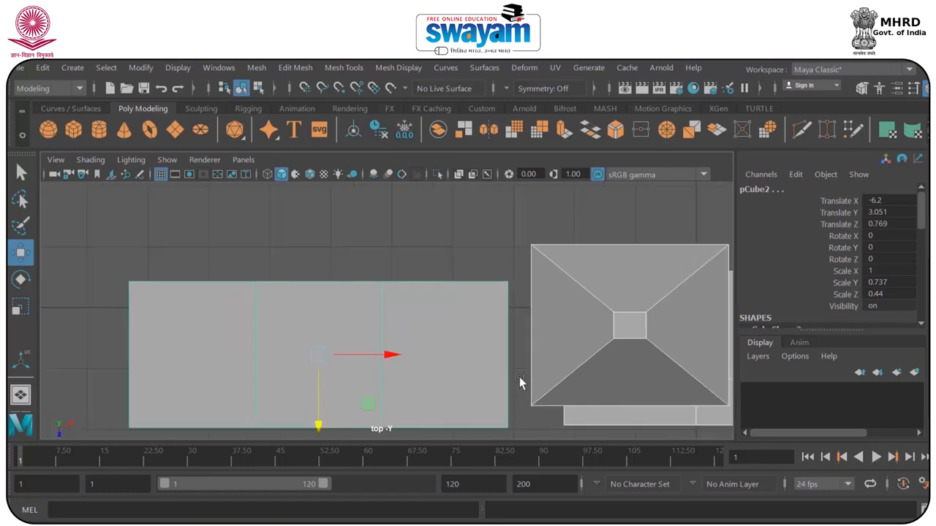
Nudge the buildings along Z until their front faces align in the top view, using X-Ray shading and placing the archway at about 0.793.
{"action": "middle_click_drag", "start_coordinate": [595, 285], "coordinate": [488, 251], "text": "alt"}
{"action": "left_click", "coordinate": [514, 292]}
{"action": "left_click_drag", "start_coordinate": [429, 274], "coordinate": [427, 283]}
{"action": "left_click", "coordinate": [109, 299]}
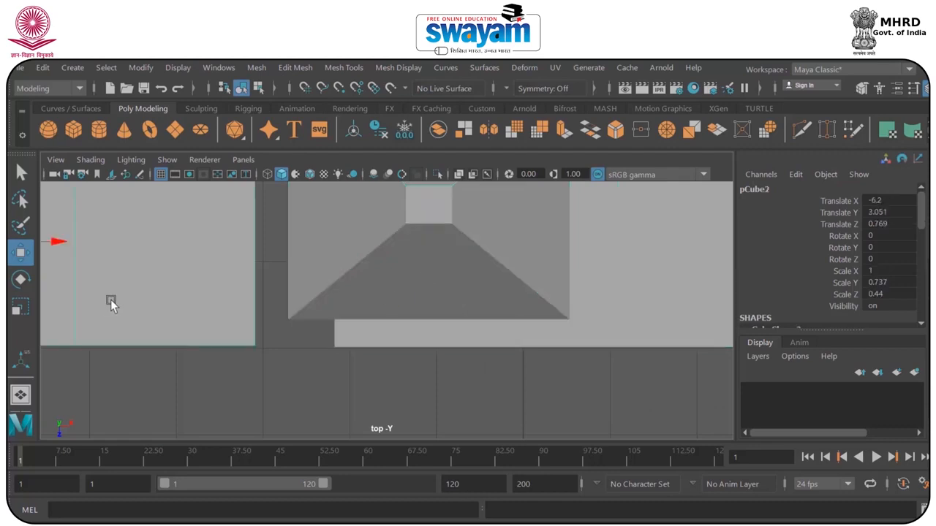
{"action": "middle_click_drag", "start_coordinate": [155, 302], "coordinate": [304, 306], "text": "alt"}
{"action": "left_click_drag", "start_coordinate": [135, 304], "coordinate": [135, 313]}
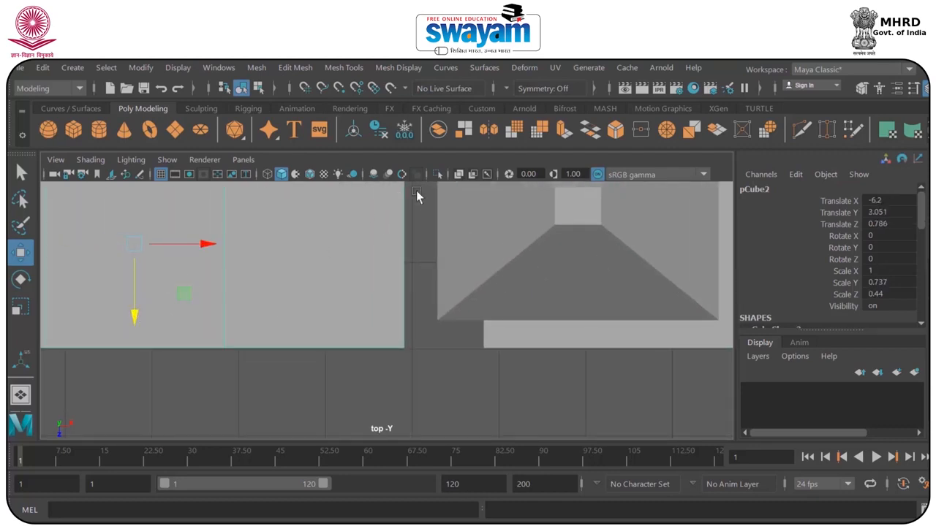
{"action": "left_click", "coordinate": [459, 176]}
{"action": "middle_click_drag", "start_coordinate": [508, 309], "coordinate": [426, 375], "text": "alt"}
{"action": "scroll", "coordinate": [421, 375], "scroll_direction": "down", "scroll_amount": 5}
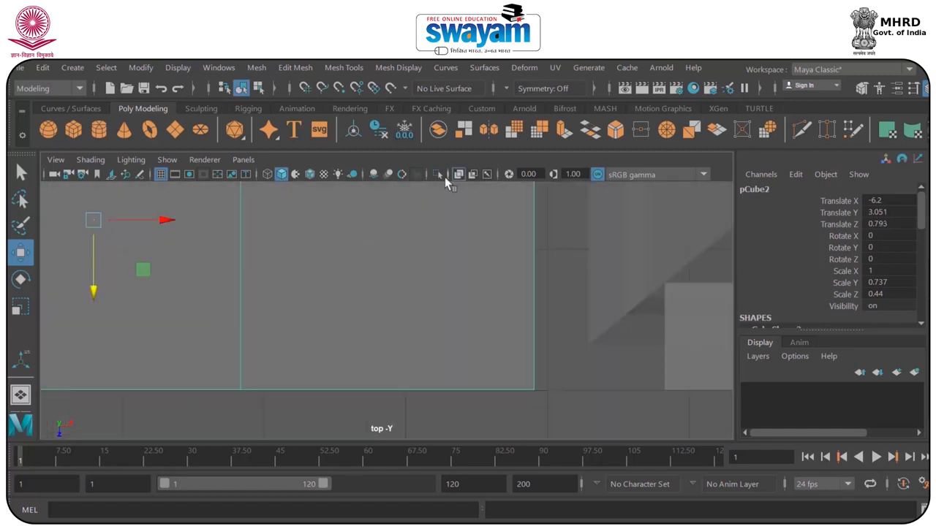
Reposition the archway along Z to about 0.626 against the tower building in the perspective view.
{"action": "key", "text": "space"}
{"action": "key", "text": "space"}
{"action": "left_click_drag", "start_coordinate": [423, 270], "coordinate": [278, 236], "text": "alt"}
{"action": "left_click_drag", "start_coordinate": [470, 311], "coordinate": [370, 297], "text": "alt"}
{"action": "right_click_drag", "start_coordinate": [377, 143], "coordinate": [379, 195]}
{"action": "left_click", "coordinate": [394, 288]}
{"action": "left_click_drag", "start_coordinate": [426, 322], "coordinate": [543, 345], "text": "alt"}
{"action": "right_click_drag", "start_coordinate": [390, 290], "coordinate": [455, 119]}
{"action": "left_click_drag", "start_coordinate": [453, 367], "coordinate": [382, 299]}
Select all rear faces of the archway and move them slightly along Z to reduce its depth.
{"action": "right_click_drag", "start_coordinate": [383, 299], "coordinate": [378, 184]}
{"action": "left_click", "coordinate": [417, 303]}
{"action": "left_click_drag", "start_coordinate": [424, 322], "coordinate": [457, 359], "text": "alt"}
{"action": "left_click", "coordinate": [395, 319], "text": "shift"}
{"action": "left_click", "coordinate": [354, 305], "text": "shift"}
{"action": "left_click", "coordinate": [295, 362], "text": "shift"}
{"action": "left_click", "coordinate": [304, 395], "text": "shift"}
{"action": "left_click", "coordinate": [430, 316], "text": "shift"}
{"action": "left_click", "coordinate": [366, 266], "text": "shift"}
{"action": "key", "text": "ctrl+z"}
{"action": "left_click", "coordinate": [362, 283], "text": "shift"}
{"action": "left_click", "coordinate": [370, 327], "text": "shift"}
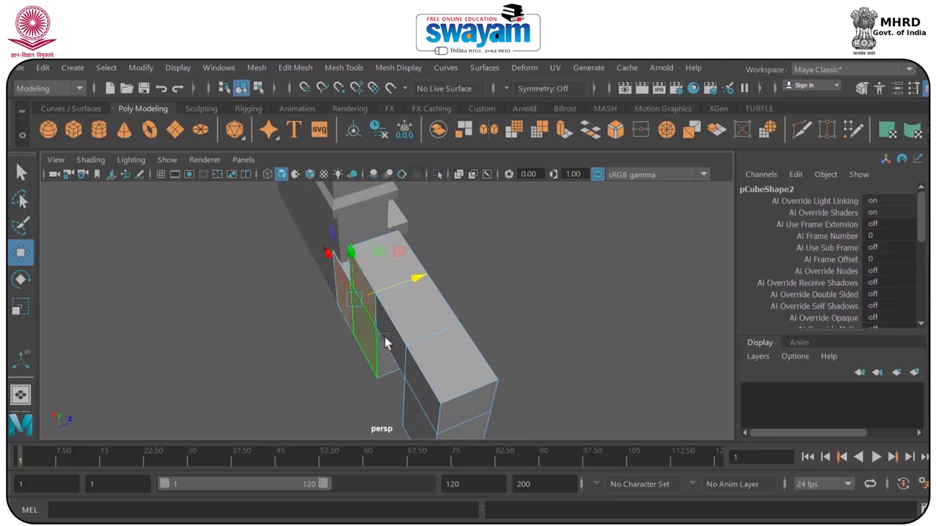
{"action": "left_click", "coordinate": [387, 339], "text": "shift"}
{"action": "left_click", "coordinate": [426, 383], "text": "shift"}
{"action": "left_click", "coordinate": [415, 402], "text": "shift"}
{"action": "left_click_drag", "start_coordinate": [415, 332], "coordinate": [418, 334]}
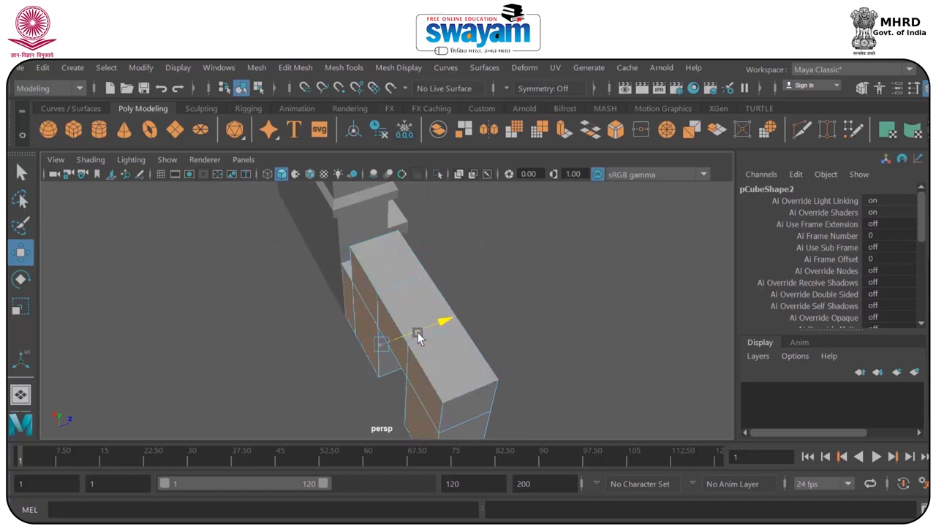
{"action": "right_click_drag", "start_coordinate": [410, 142], "coordinate": [481, 122]}
{"action": "left_click", "coordinate": [500, 268]}
Examine the junction between the archway and the tower building from the front.
{"action": "scroll", "coordinate": [450, 327], "scroll_direction": "down", "scroll_amount": 4}
{"action": "left_click_drag", "start_coordinate": [450, 326], "coordinate": [275, 295], "text": "alt"}
{"action": "left_click", "coordinate": [329, 265]}
{"action": "scroll", "coordinate": [334, 266], "scroll_direction": "up", "scroll_amount": 5}
{"action": "left_click_drag", "start_coordinate": [334, 266], "coordinate": [368, 267], "text": "alt"}
{"action": "middle_click_drag", "start_coordinate": [367, 268], "coordinate": [418, 322], "text": "alt"}
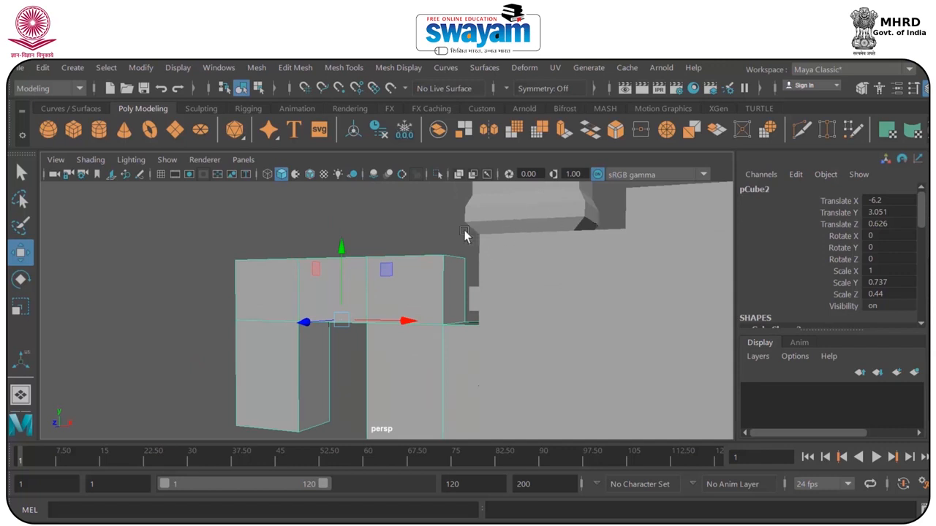
{"action": "scroll", "coordinate": [461, 231], "scroll_direction": "down", "scroll_amount": 5}
{"action": "left_click", "coordinate": [482, 285]}
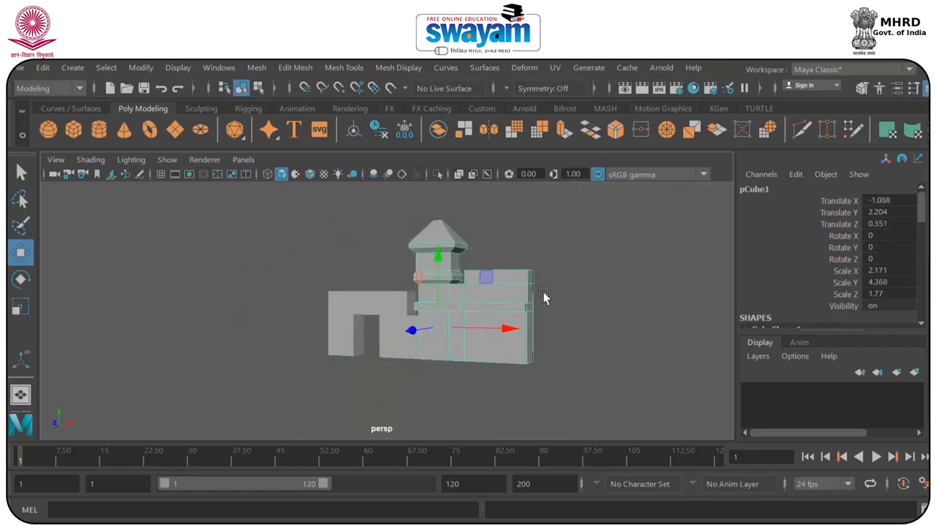
Insert a horizontal edge loop around the archway just below its top edge.
{"action": "left_click", "coordinate": [391, 308]}
{"action": "scroll", "coordinate": [365, 293], "scroll_direction": "up", "scroll_amount": 4}
{"action": "left_click_drag", "start_coordinate": [390, 308], "coordinate": [293, 246], "text": "alt"}
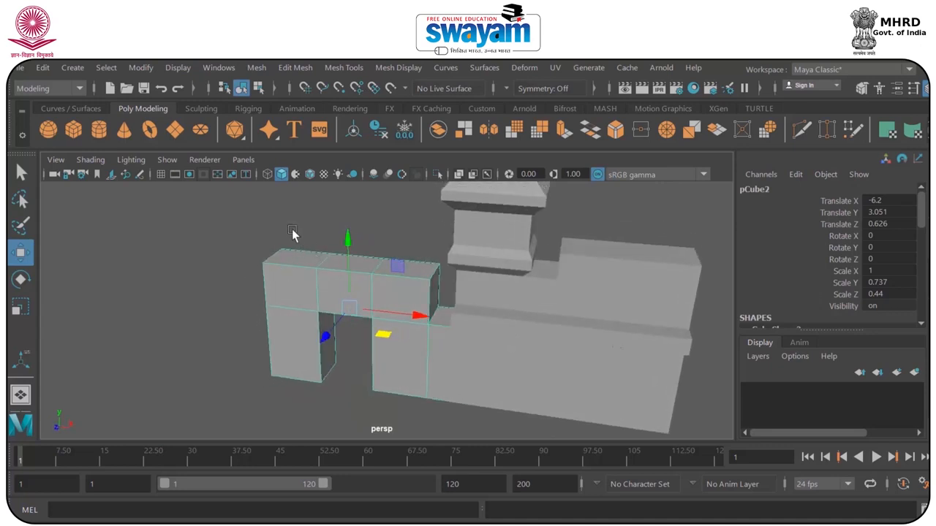
{"action": "scroll", "coordinate": [294, 237], "scroll_direction": "up", "scroll_amount": 2}
{"action": "scroll", "coordinate": [402, 265], "scroll_direction": "up", "scroll_amount": 2}
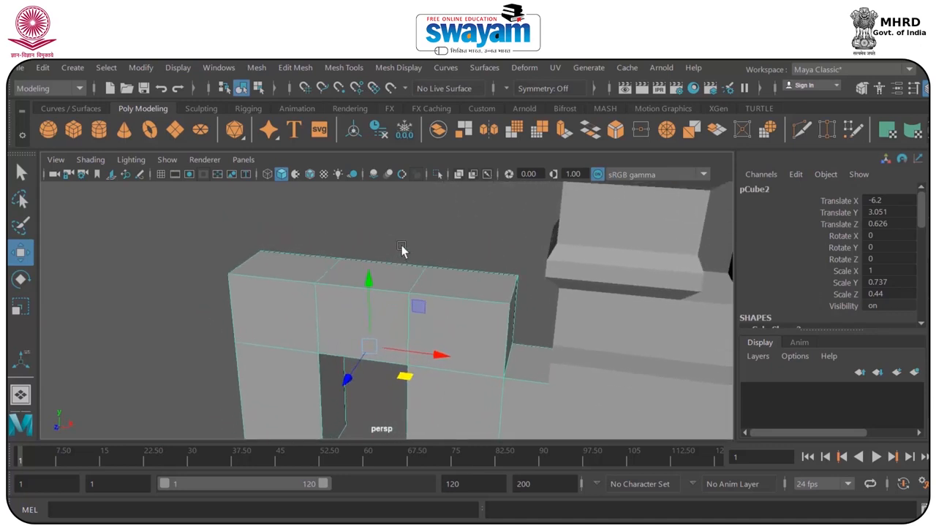
{"action": "left_click_drag", "start_coordinate": [401, 249], "coordinate": [375, 285], "text": "alt"}
{"action": "left_click", "coordinate": [295, 67]}
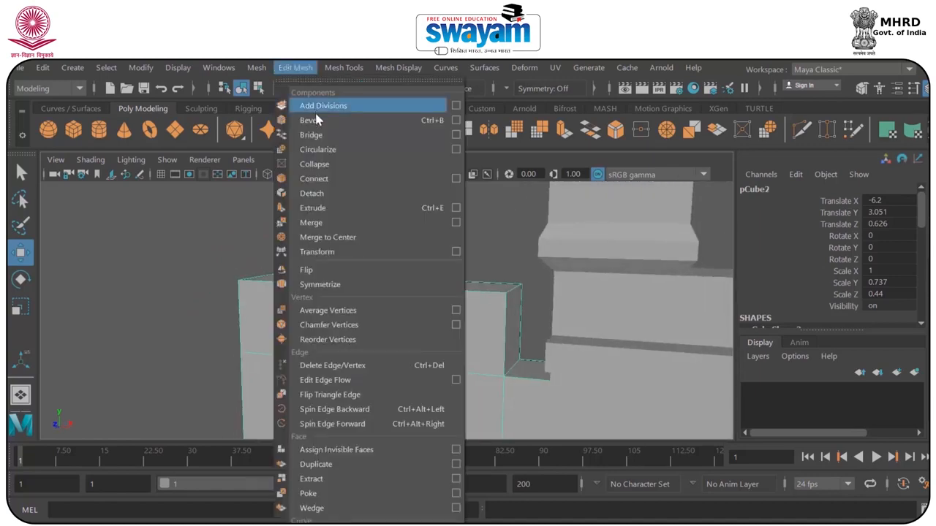
{"action": "left_click", "coordinate": [343, 67]}
{"action": "left_click", "coordinate": [371, 179]}
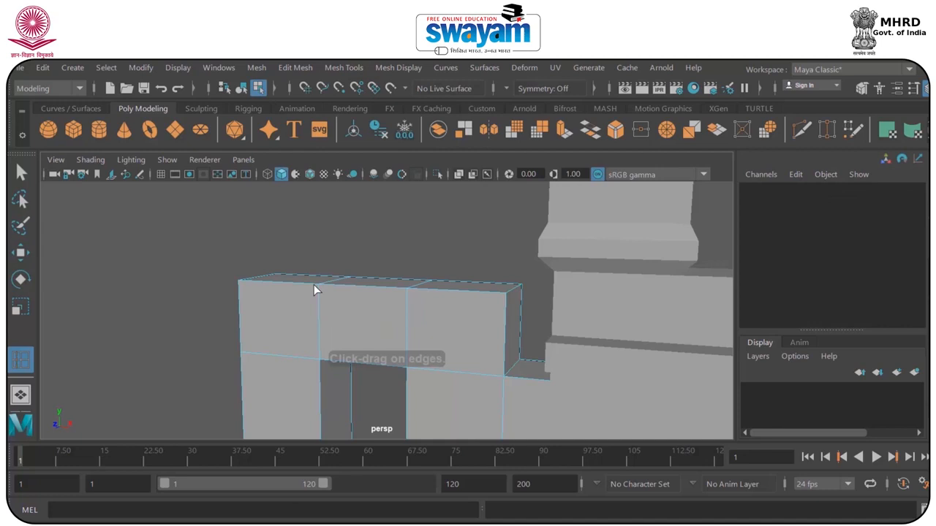
{"action": "left_click_drag", "start_coordinate": [318, 300], "coordinate": [413, 288]}
Extrude the narrow strip of faces along the archway's upper edge outward as a ledge and return to object mode.
{"action": "right_click", "coordinate": [414, 291]}
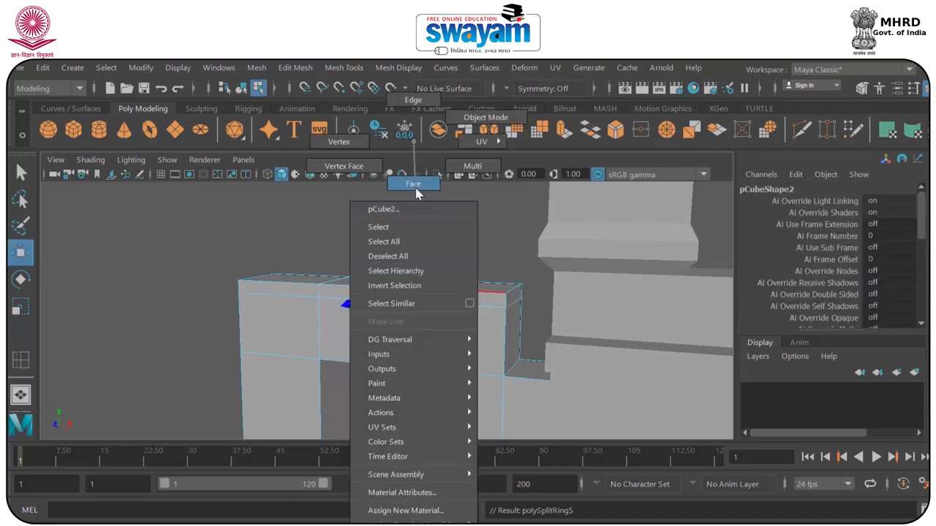
{"action": "left_click", "coordinate": [413, 183]}
{"action": "left_click", "coordinate": [366, 292], "text": "shift"}
{"action": "left_click", "coordinate": [442, 298], "text": "shift"}
{"action": "left_click_drag", "start_coordinate": [382, 327], "coordinate": [433, 310], "text": "alt"}
{"action": "right_click", "coordinate": [371, 314]}
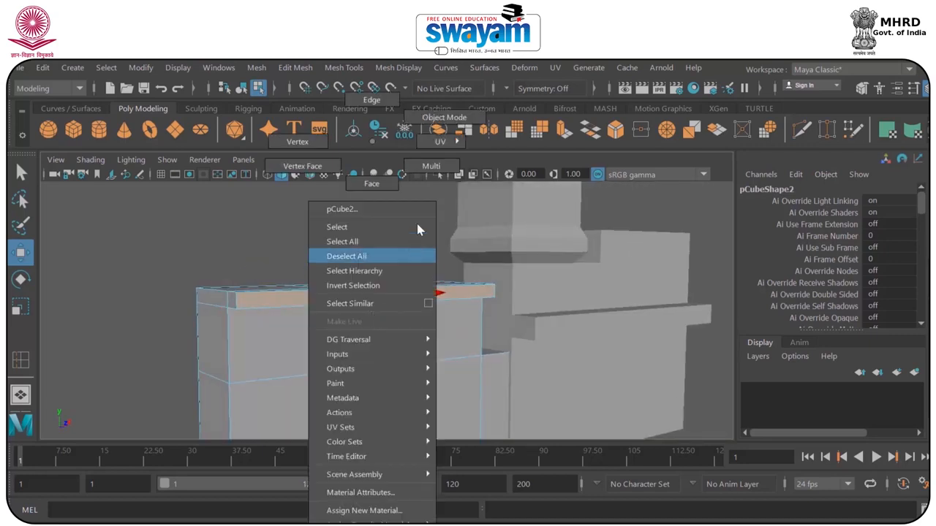
{"action": "left_click", "coordinate": [433, 124]}
{"action": "left_click", "coordinate": [360, 252]}
Examine the archway with its ledge next to the tower building from several angles.
{"action": "scroll", "coordinate": [371, 245], "scroll_direction": "down", "scroll_amount": 4}
{"action": "left_click_drag", "start_coordinate": [366, 238], "coordinate": [350, 325], "text": "alt"}
{"action": "left_click", "coordinate": [374, 331]}
{"action": "scroll", "coordinate": [384, 321], "scroll_direction": "down", "scroll_amount": 3}
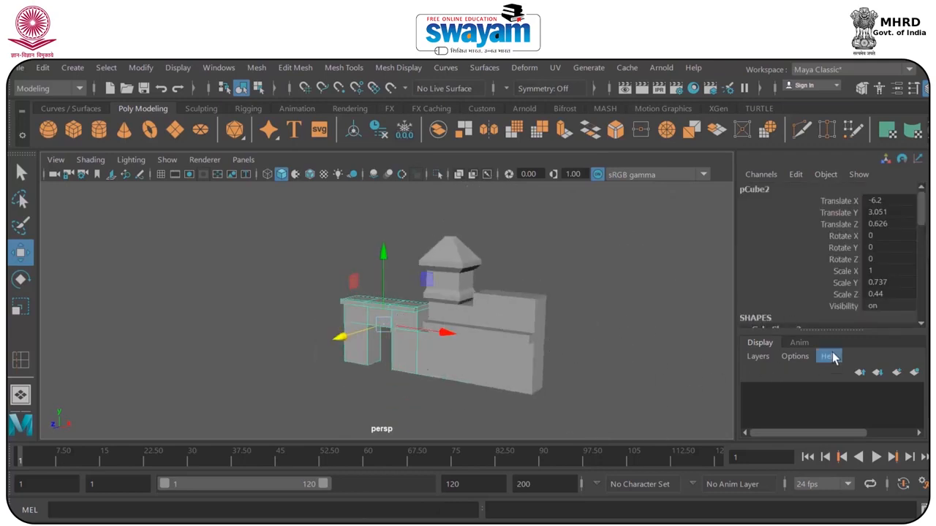
{"action": "scroll", "coordinate": [435, 291], "scroll_direction": "down", "scroll_amount": 3}
{"action": "left_click_drag", "start_coordinate": [419, 308], "coordinate": [466, 305], "text": "alt"}
{"action": "left_click", "coordinate": [460, 303]}
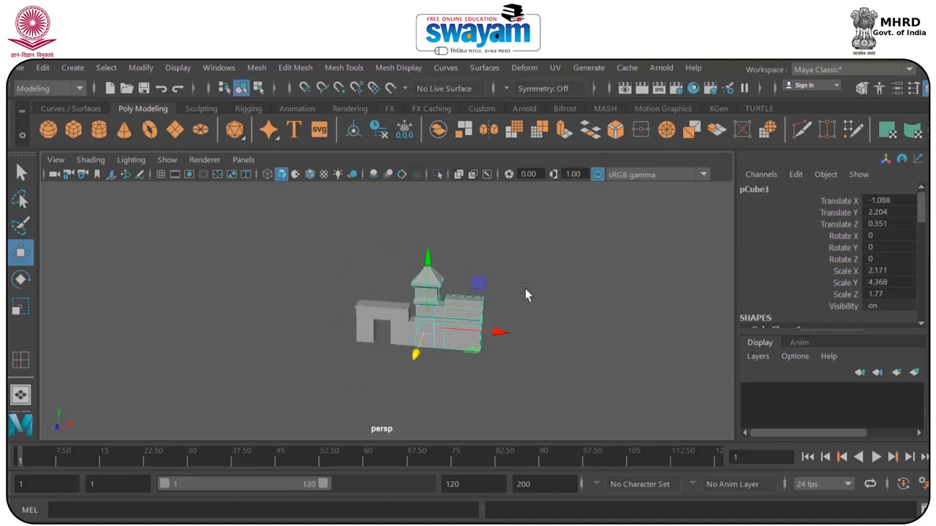
{"action": "left_click", "coordinate": [397, 308]}
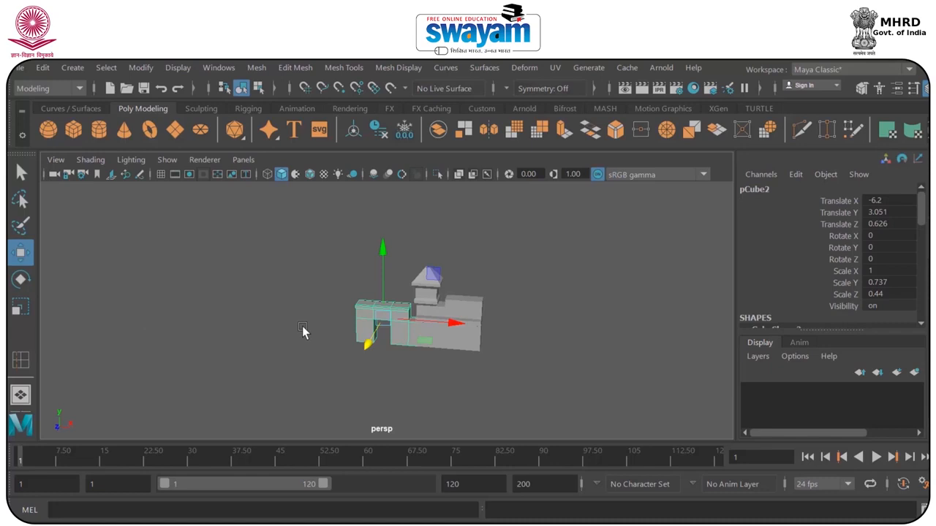
{"action": "scroll", "coordinate": [398, 349], "scroll_direction": "up", "scroll_amount": 4}
{"action": "left_click_drag", "start_coordinate": [398, 351], "coordinate": [354, 359], "text": "alt"}
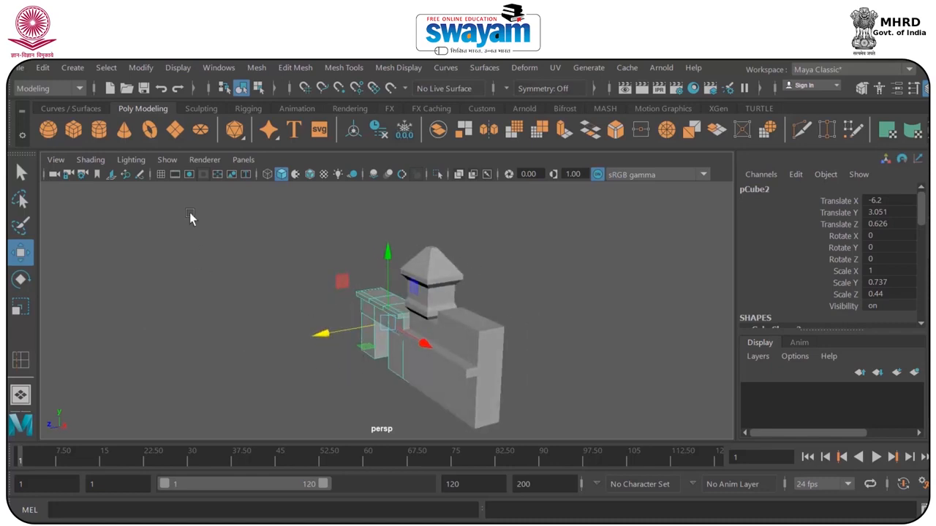
Show the grid, create a polygon cube and place it beneath the buildings in the front view, at about X -1.503, Y -3.156.
{"action": "scroll", "coordinate": [375, 279], "scroll_direction": "down", "scroll_amount": 4}
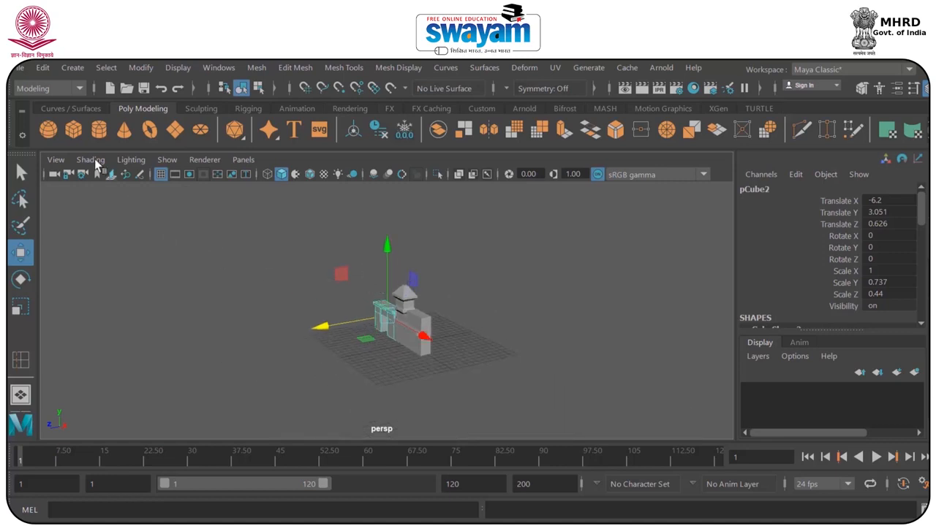
{"action": "left_click_drag", "start_coordinate": [352, 349], "coordinate": [351, 317]}
{"action": "key", "text": "space"}
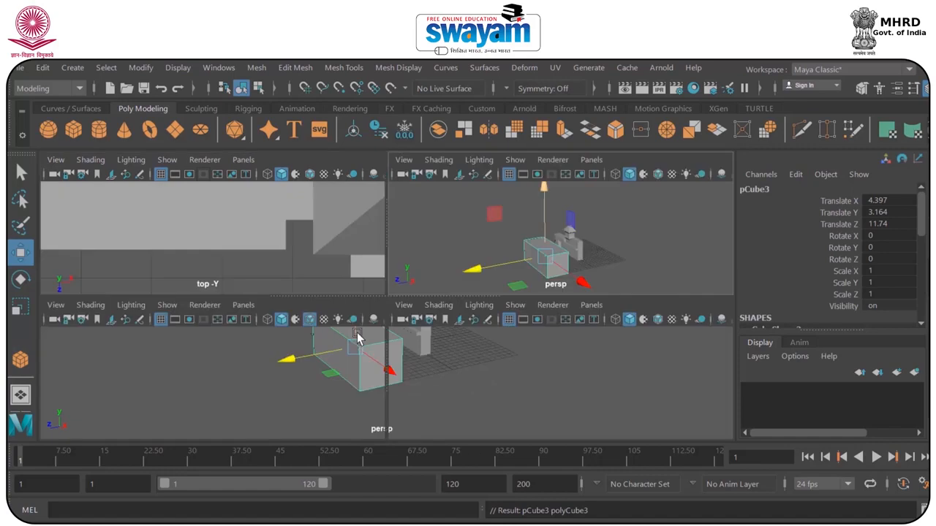
{"action": "key", "text": "space"}
{"action": "scroll", "coordinate": [368, 348], "scroll_direction": "down", "scroll_amount": 2}
{"action": "left_click_drag", "start_coordinate": [561, 329], "coordinate": [434, 458]}
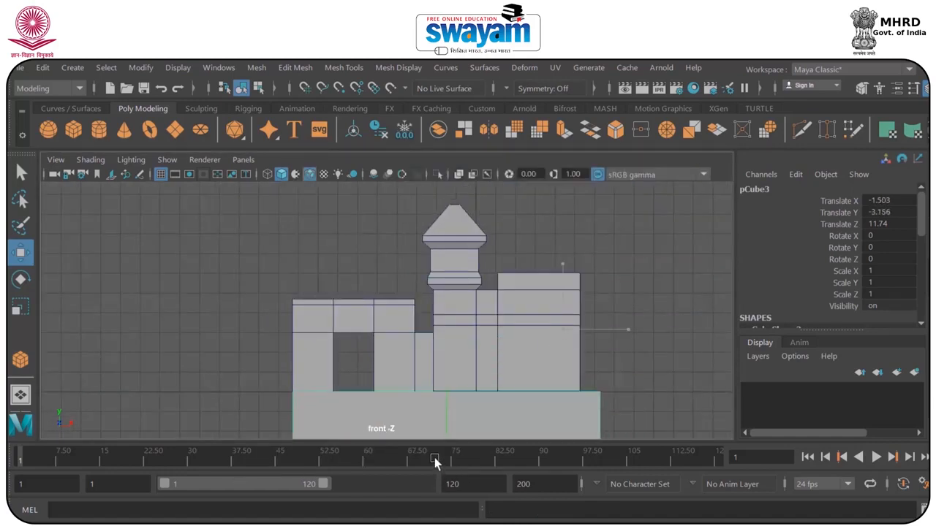
Move the new cube's end vertices on the tower side along X until they are flush with the tower building's outer wall.
{"action": "key", "text": "f"}
{"action": "middle_click_drag", "start_coordinate": [482, 272], "coordinate": [497, 294], "text": "alt"}
{"action": "right_click_drag", "start_coordinate": [453, 283], "coordinate": [382, 143]}
{"action": "left_click_drag", "start_coordinate": [513, 361], "coordinate": [513, 360]}
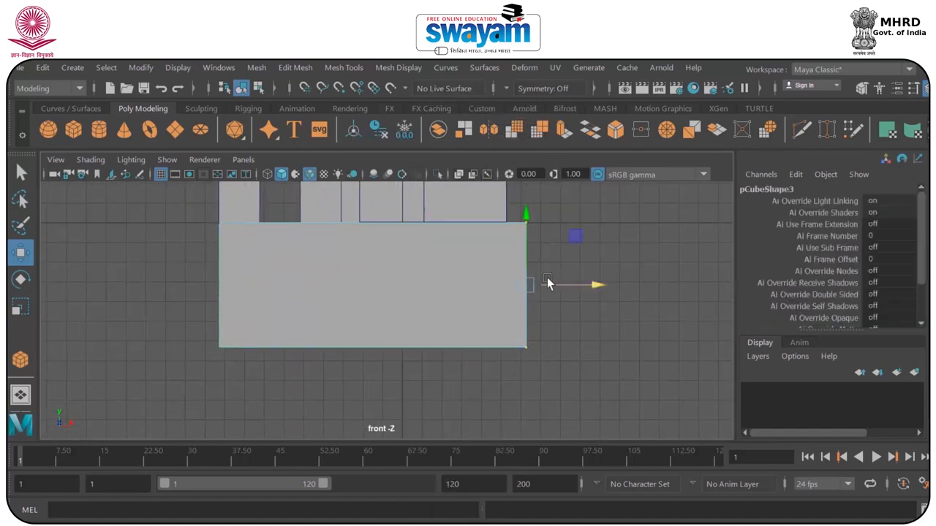
{"action": "left_click_drag", "start_coordinate": [556, 287], "coordinate": [539, 284]}
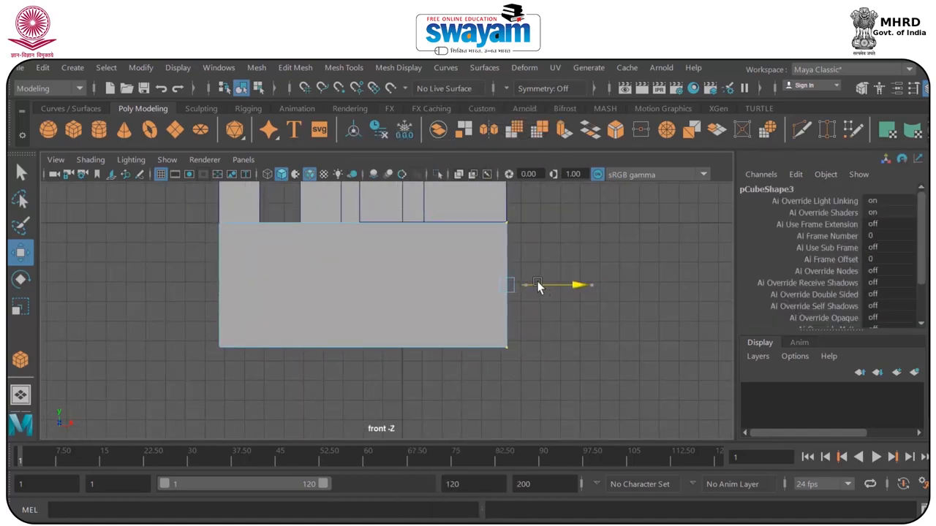
Return the base block to object mode and move it along Z beneath the buildings, to about Z 1.045.
{"action": "right_click_drag", "start_coordinate": [469, 250], "coordinate": [556, 117]}
{"action": "key", "text": "space"}
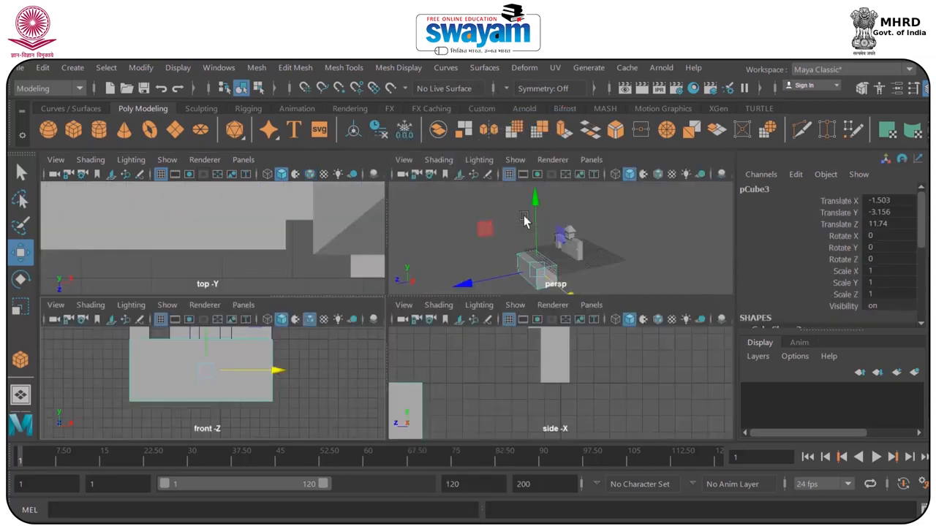
{"action": "key", "text": "space"}
{"action": "left_click_drag", "start_coordinate": [321, 373], "coordinate": [363, 377]}
{"action": "key", "text": "space"}
{"action": "key", "text": "space"}
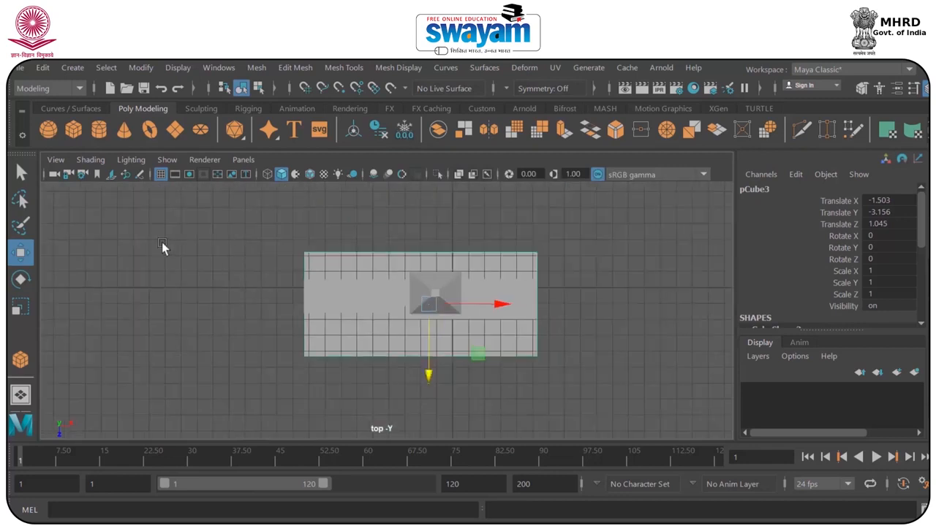
Show wireframe on shaded and hide the grid in the top view, then align the block's back with the buildings' back at Z 2.752.
{"action": "left_click", "coordinate": [91, 159]}
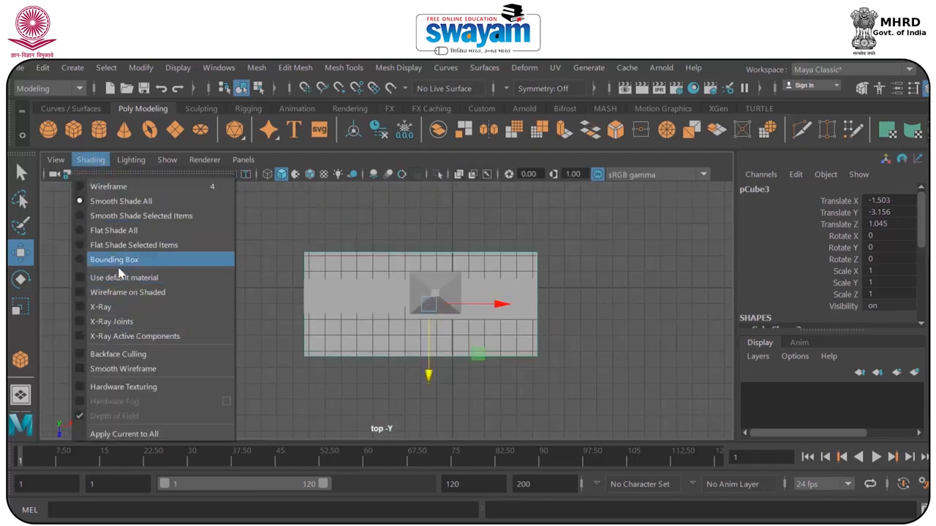
{"action": "left_click", "coordinate": [121, 293]}
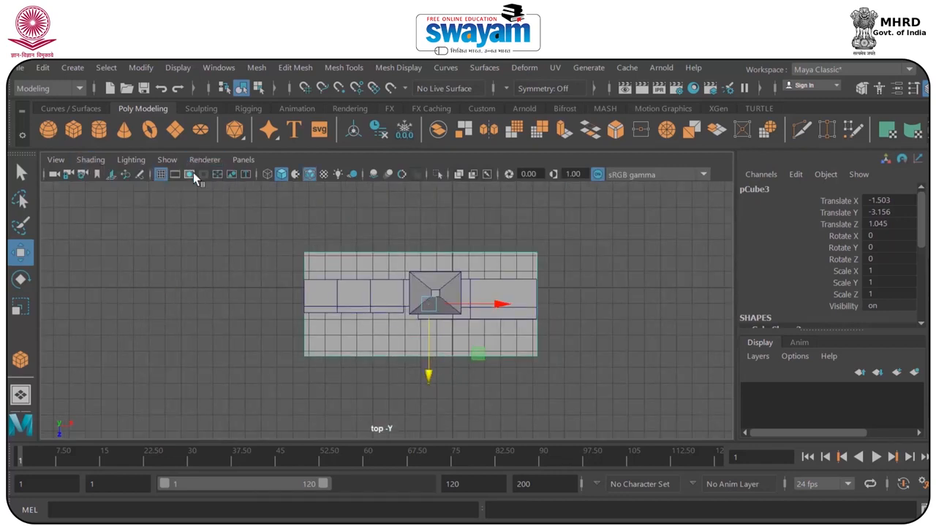
{"action": "left_click", "coordinate": [162, 175]}
{"action": "scroll", "coordinate": [444, 318], "scroll_direction": "up", "scroll_amount": 5}
{"action": "left_click_drag", "start_coordinate": [449, 378], "coordinate": [449, 430]}
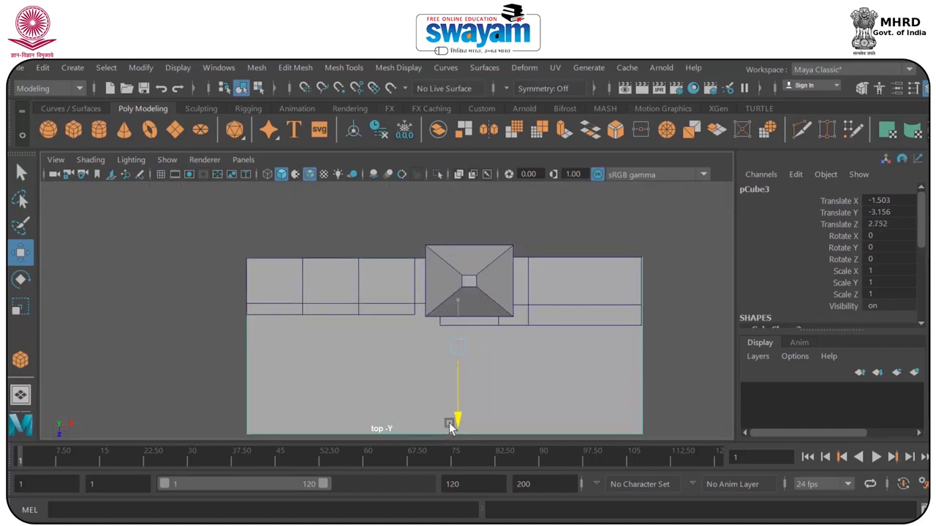
Hide the perspective grid and move the base block's upper front vertices back along Z, sloping its front and leaving a narrow ledge.
{"action": "key", "text": "space"}
{"action": "key", "text": "space"}
{"action": "scroll", "coordinate": [386, 351], "scroll_direction": "up", "scroll_amount": 5}
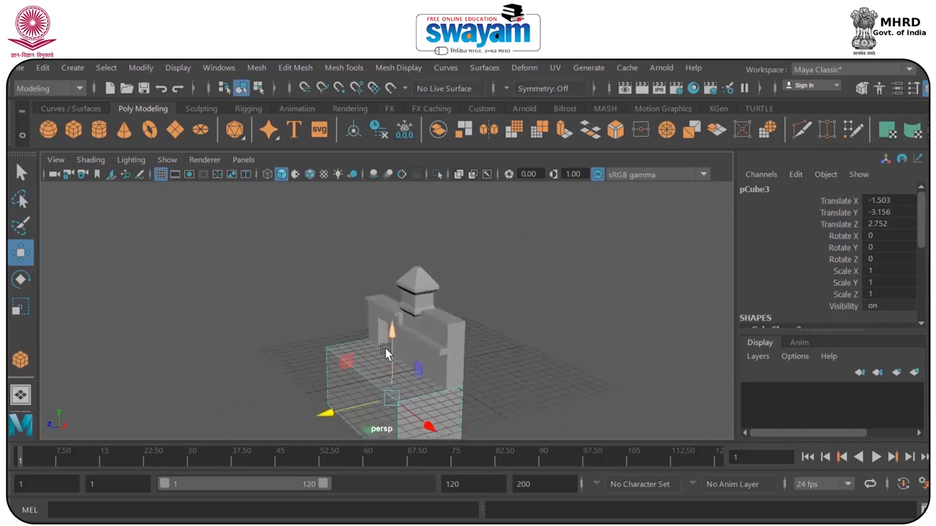
{"action": "middle_click_drag", "start_coordinate": [393, 367], "coordinate": [397, 323], "text": "alt"}
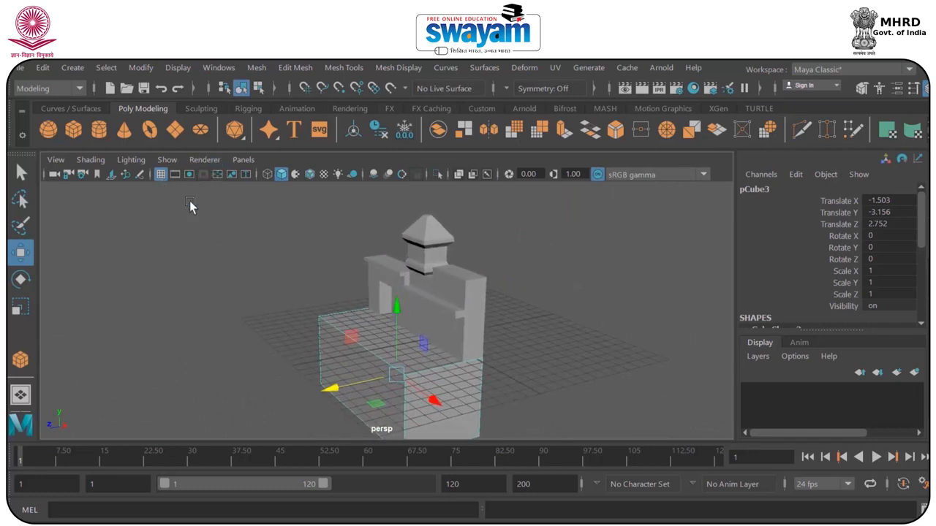
{"action": "left_click", "coordinate": [161, 174]}
{"action": "scroll", "coordinate": [391, 344], "scroll_direction": "up", "scroll_amount": 4}
{"action": "left_click_drag", "start_coordinate": [391, 343], "coordinate": [369, 357], "text": "alt"}
{"action": "right_click", "coordinate": [369, 357]}
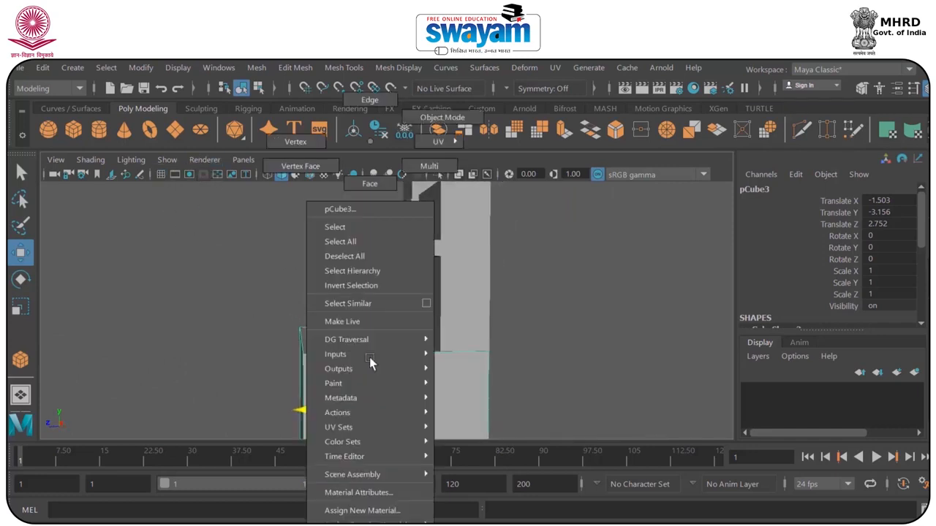
{"action": "left_click", "coordinate": [296, 141]}
{"action": "left_click_drag", "start_coordinate": [292, 323], "coordinate": [330, 367]}
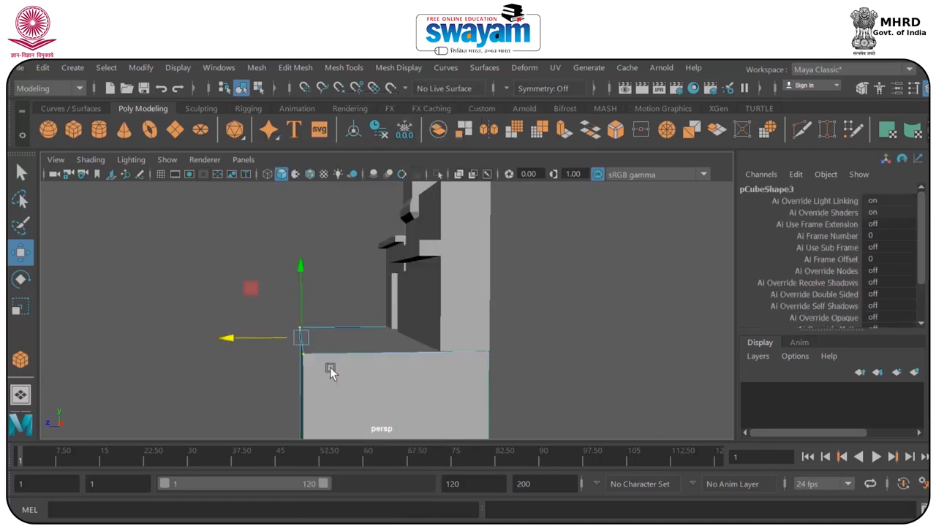
{"action": "left_click_drag", "start_coordinate": [261, 339], "coordinate": [473, 378]}
Extrude the base block's bottom face downward into a straight lower section and return to object mode.
{"action": "middle_click_drag", "start_coordinate": [473, 378], "coordinate": [498, 293], "text": "alt"}
{"action": "right_click_drag", "start_coordinate": [407, 202], "coordinate": [407, 182]}
{"action": "left_click", "coordinate": [393, 314]}
{"action": "left_click_drag", "start_coordinate": [393, 314], "coordinate": [389, 300], "text": "alt"}
{"action": "left_click", "coordinate": [373, 310]}
{"action": "left_click_drag", "start_coordinate": [428, 259], "coordinate": [429, 283], "text": "shift"}
{"action": "right_click_drag", "start_coordinate": [426, 294], "coordinate": [506, 120]}
{"action": "left_click", "coordinate": [538, 239]}
{"action": "left_click_drag", "start_coordinate": [494, 339], "coordinate": [616, 318], "text": "alt"}
{"action": "left_click", "coordinate": [481, 363]}
{"action": "key", "text": "ctrl+d"}
{"action": "key", "text": "ctrl+d"}
{"action": "scroll", "coordinate": [620, 319], "scroll_direction": "down", "scroll_amount": 3}
{"action": "left_click_drag", "start_coordinate": [481, 258], "coordinate": [622, 393]}
{"action": "key", "text": "Delete"}
Show the grid, create a small upright polygon cube near the archway and narrow it to a Scale X of 0.184.
{"action": "scroll", "coordinate": [415, 295], "scroll_direction": "up", "scroll_amount": 4}
{"action": "left_click_drag", "start_coordinate": [415, 295], "coordinate": [332, 324], "text": "alt"}
{"action": "scroll", "coordinate": [325, 301], "scroll_direction": "up", "scroll_amount": 5}
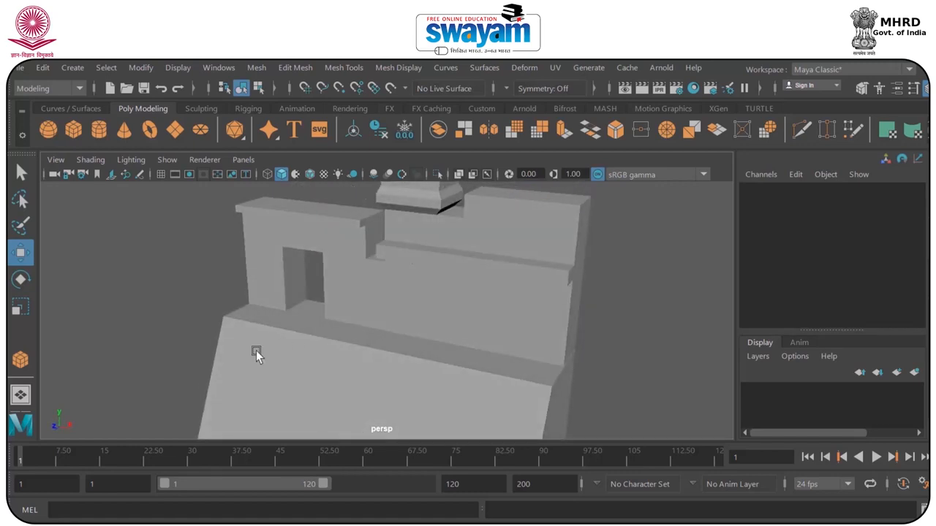
{"action": "left_click_drag", "start_coordinate": [255, 350], "coordinate": [299, 315], "text": "alt"}
{"action": "left_click", "coordinate": [73, 129]}
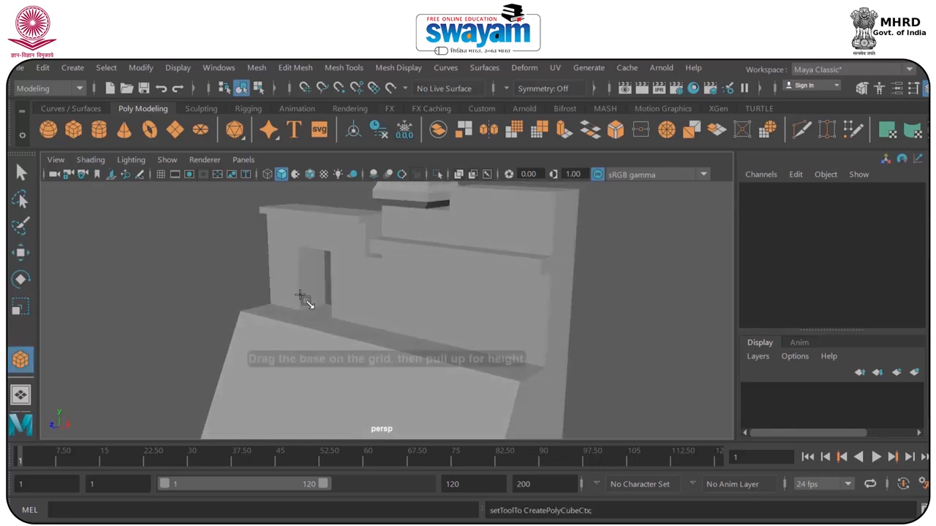
{"action": "left_click", "coordinate": [162, 175]}
{"action": "mouse_move", "coordinate": [314, 326]}
{"action": "left_mouse_down", "text": "alt"}
{"action": "mouse_move", "coordinate": [266, 300]}
{"action": "mouse_move", "coordinate": [259, 276]}
{"action": "mouse_move", "coordinate": [239, 294]}
{"action": "mouse_move", "coordinate": [378, 360]}
{"action": "mouse_move", "coordinate": [332, 378]}
{"action": "mouse_move", "coordinate": [277, 378]}
{"action": "mouse_move", "coordinate": [291, 386]}
{"action": "mouse_move", "coordinate": [278, 416]}
{"action": "mouse_move", "coordinate": [261, 387]}
{"action": "left_mouse_up", "text": "alt"}
{"action": "scroll", "coordinate": [258, 292], "scroll_direction": "up", "scroll_amount": 5}
{"action": "key", "text": "e"}
{"action": "key", "text": "r"}
{"action": "key", "text": "w"}
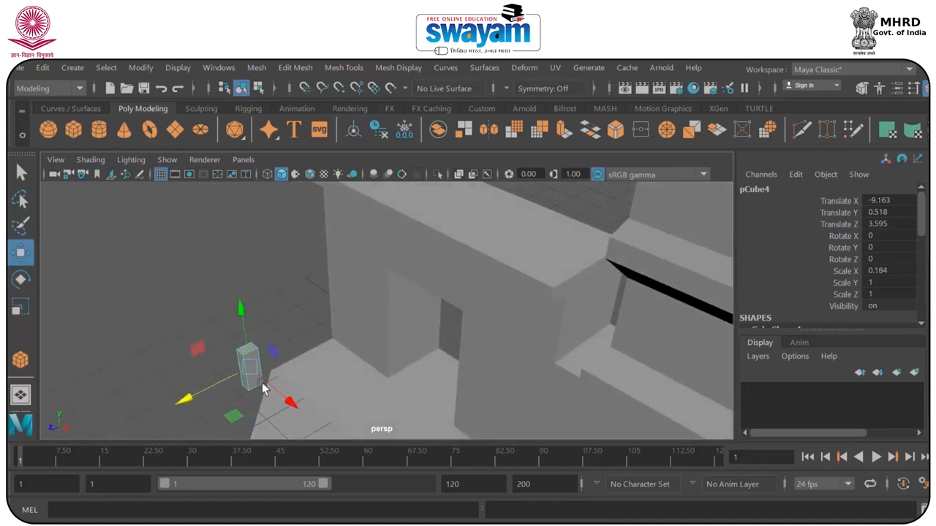
Move the narrow cube onto the base ledge's front corner beside the archway, at about X -9.153, Z 2.784.
{"action": "left_click_drag", "start_coordinate": [206, 393], "coordinate": [343, 353]}
{"action": "left_click_drag", "start_coordinate": [353, 389], "coordinate": [355, 391]}
{"action": "scroll", "coordinate": [361, 375], "scroll_direction": "down", "scroll_amount": 2}
{"action": "scroll", "coordinate": [321, 371], "scroll_direction": "up", "scroll_amount": 4}
{"action": "middle_click_drag", "start_coordinate": [321, 371], "coordinate": [395, 280], "text": "alt"}
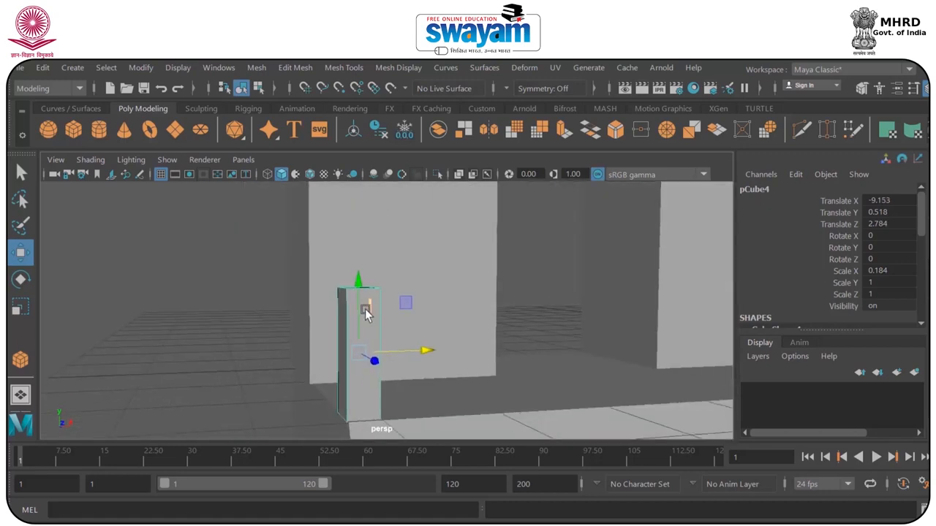
{"action": "scroll", "coordinate": [368, 308], "scroll_direction": "up", "scroll_amount": 1}
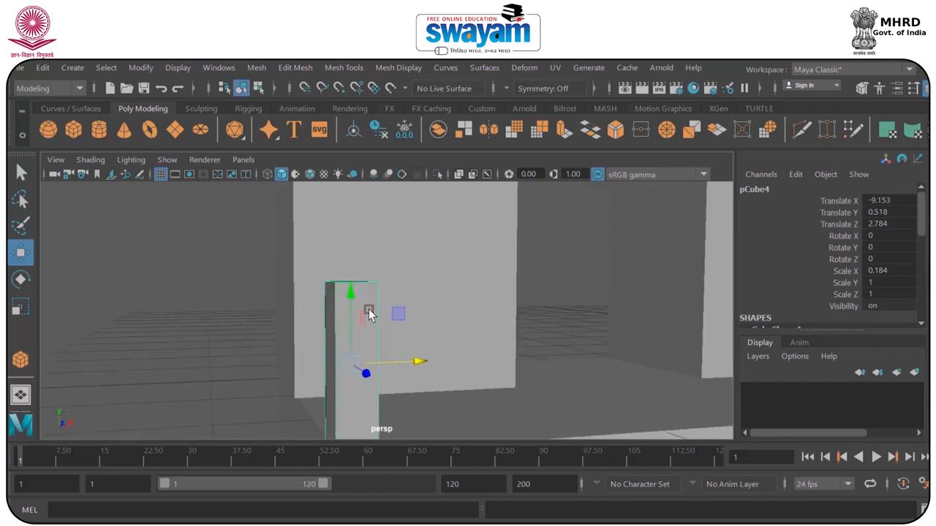
Move the narrow cube's side vertices inward to slim it into a post.
{"action": "right_click", "coordinate": [369, 309]}
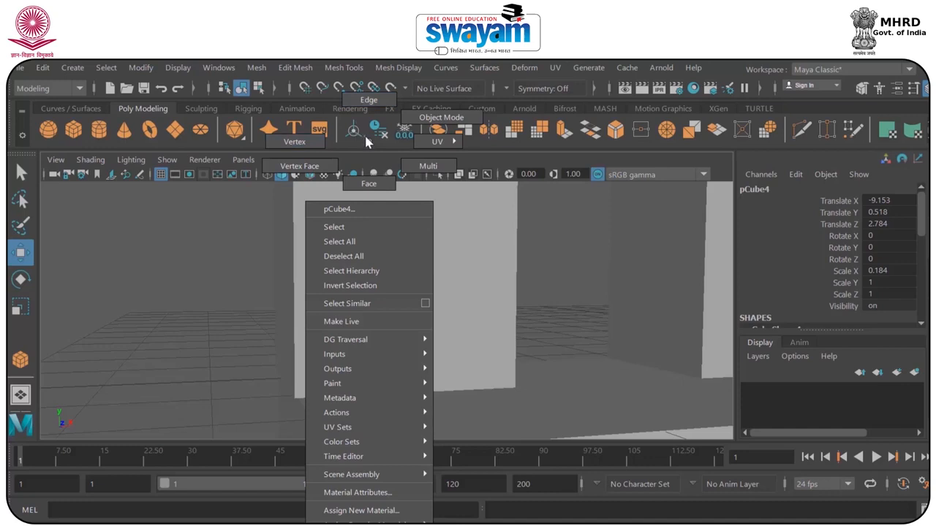
{"action": "left_click", "coordinate": [311, 145]}
{"action": "scroll", "coordinate": [394, 300], "scroll_direction": "up", "scroll_amount": 4}
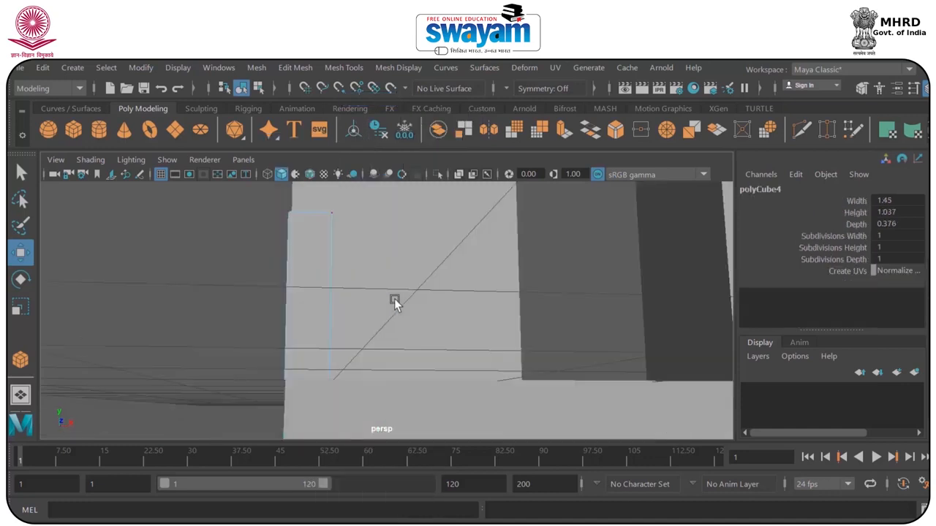
{"action": "left_click_drag", "start_coordinate": [333, 410], "coordinate": [333, 410]}
{"action": "left_click_drag", "start_coordinate": [369, 314], "coordinate": [372, 364], "text": "alt"}
{"action": "left_click_drag", "start_coordinate": [393, 405], "coordinate": [330, 347]}
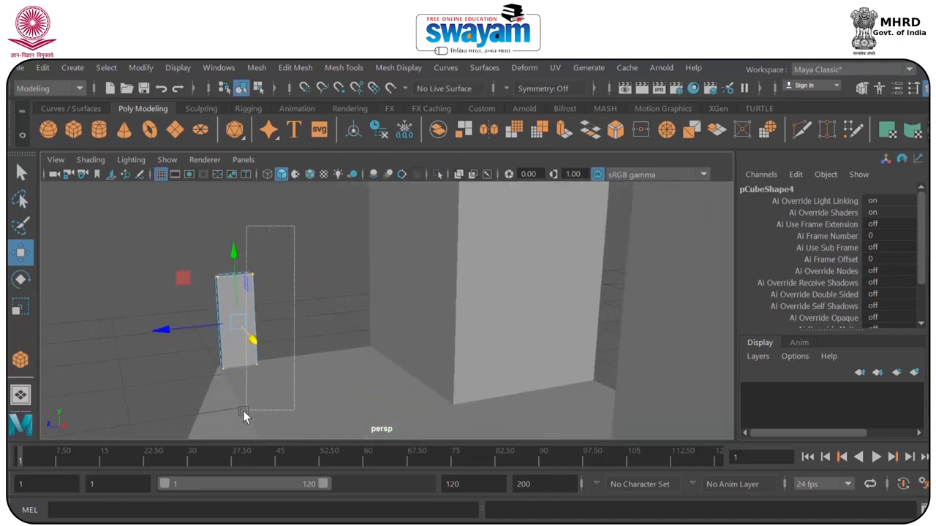
{"action": "left_click_drag", "start_coordinate": [244, 417], "coordinate": [245, 416]}
{"action": "left_click_drag", "start_coordinate": [223, 324], "coordinate": [277, 326]}
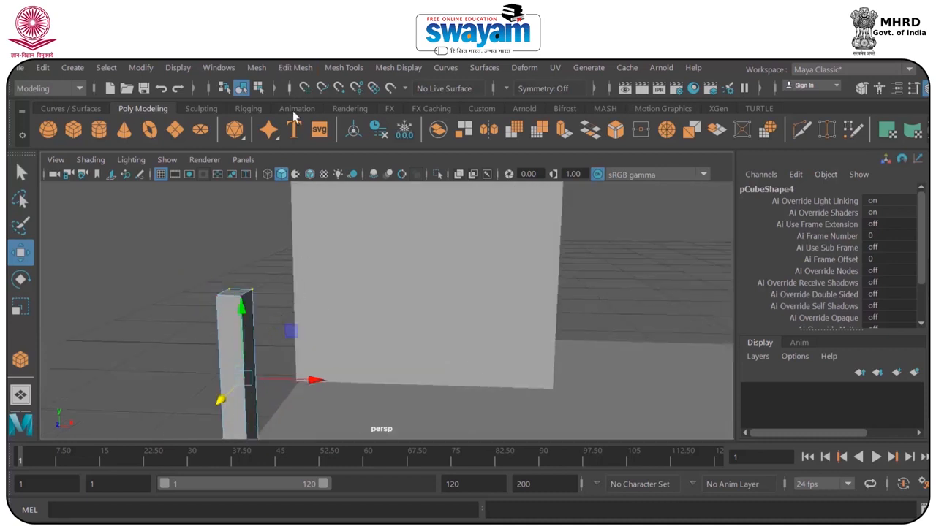
Lower the post's top vertices to shorten it.
{"action": "middle_click_drag", "start_coordinate": [259, 258], "coordinate": [310, 236], "text": "alt"}
{"action": "left_click_drag", "start_coordinate": [235, 248], "coordinate": [324, 281]}
{"action": "left_click_drag", "start_coordinate": [279, 223], "coordinate": [296, 327]}
Extrude the post's top face slightly upward and scale it outward to form a flared cap.
{"action": "right_click_drag", "start_coordinate": [296, 327], "coordinate": [276, 186]}
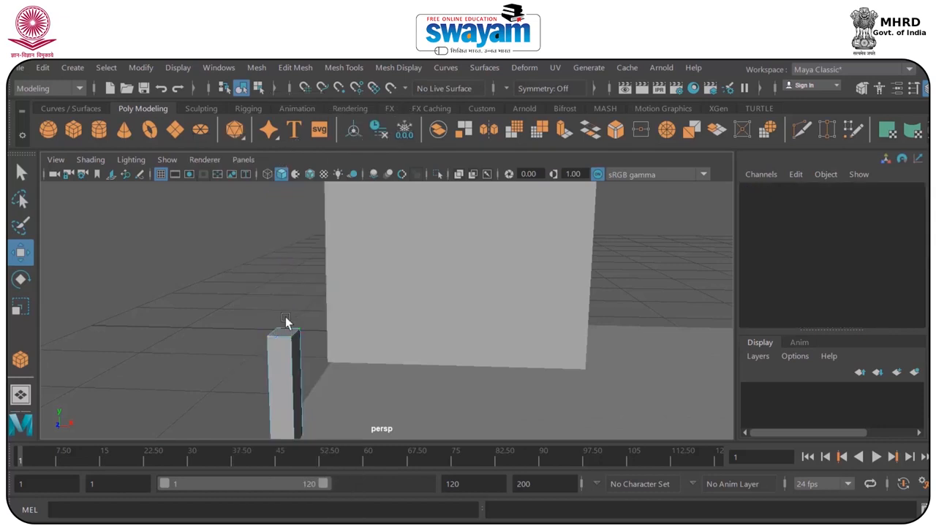
{"action": "left_click", "coordinate": [283, 327]}
{"action": "left_click_drag", "start_coordinate": [282, 293], "coordinate": [285, 282], "text": "shift"}
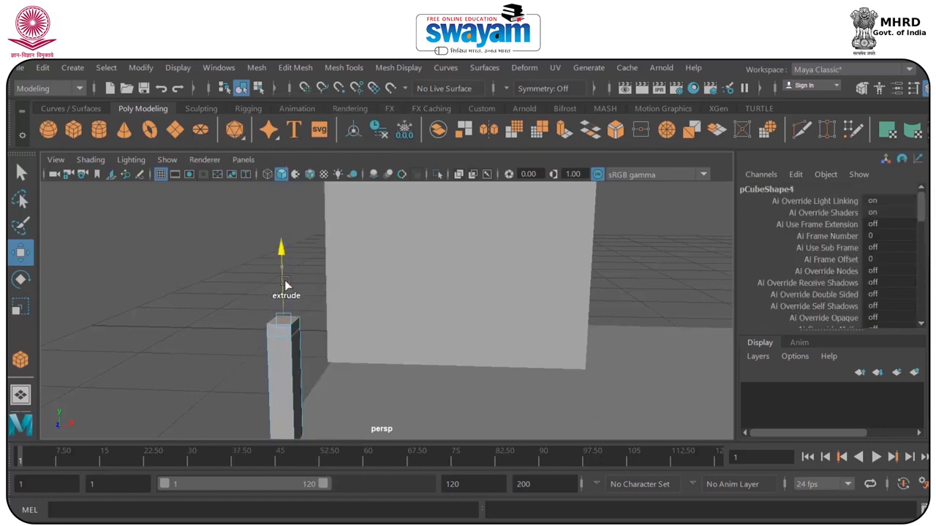
{"action": "key", "text": "r"}
{"action": "left_click_drag", "start_coordinate": [284, 322], "coordinate": [297, 323]}
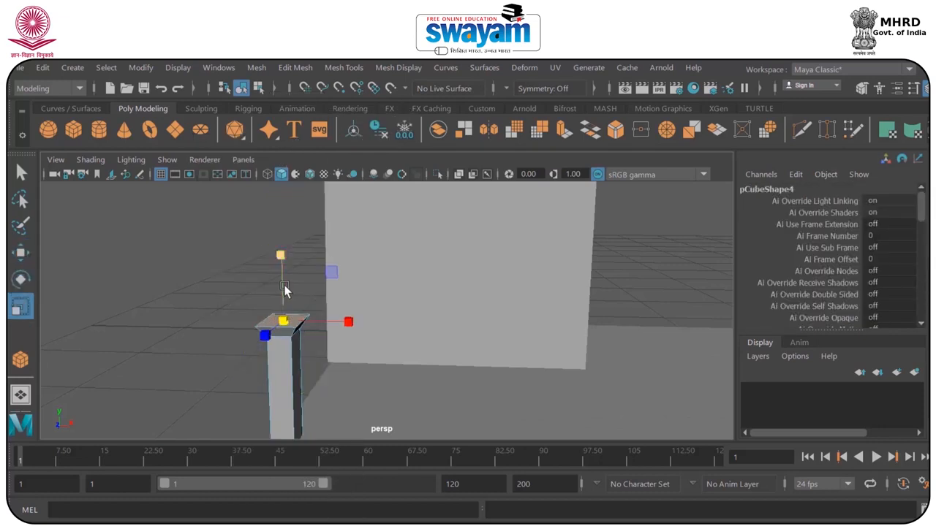
Extend the post's cap upward, scale its top face down into a taper and return to object mode.
{"action": "key", "text": "w"}
{"action": "left_click_drag", "start_coordinate": [282, 283], "coordinate": [281, 255]}
{"action": "key", "text": "r"}
{"action": "left_click_drag", "start_coordinate": [282, 289], "coordinate": [265, 303]}
{"action": "right_click", "coordinate": [302, 318]}
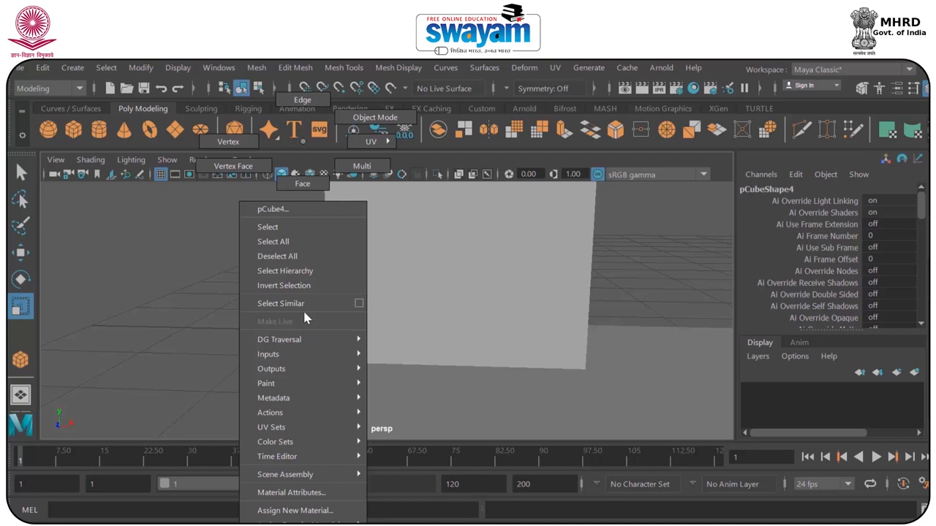
{"action": "left_click", "coordinate": [302, 183]}
{"action": "left_click_drag", "start_coordinate": [285, 290], "coordinate": [280, 297]}
{"action": "right_click_drag", "start_coordinate": [292, 301], "coordinate": [364, 120]}
{"action": "left_click", "coordinate": [296, 264]}
Frame the post and insert an edge loop around the middle of its shaft.
{"action": "scroll", "coordinate": [287, 310], "scroll_direction": "down", "scroll_amount": 4}
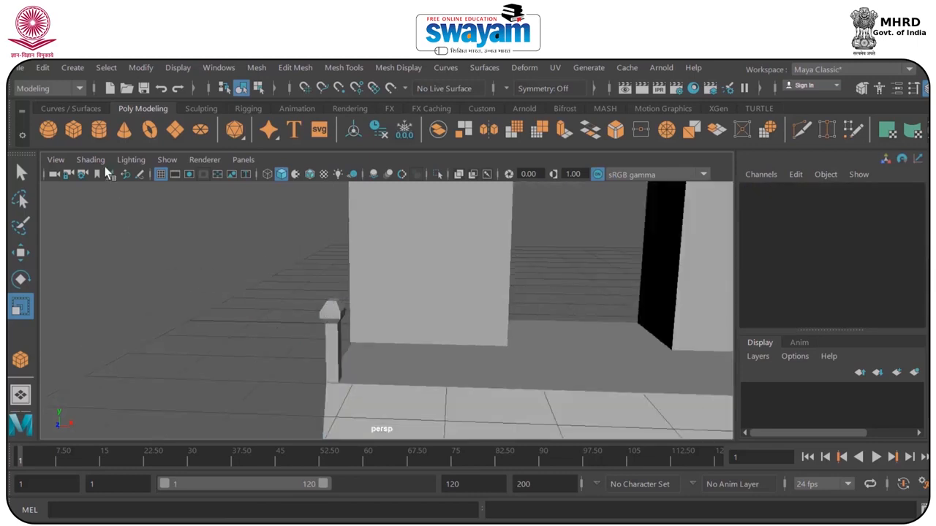
{"action": "left_click", "coordinate": [336, 336]}
{"action": "key", "text": "f"}
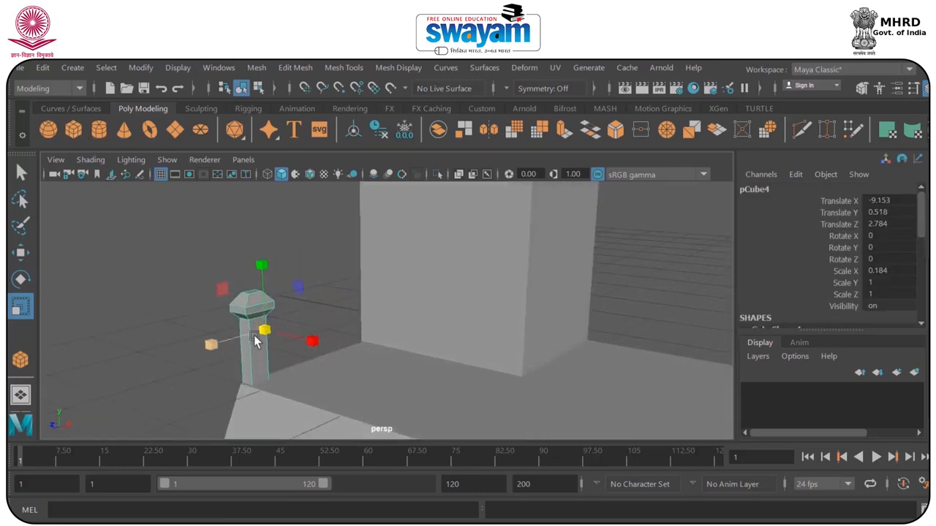
{"action": "right_click_drag", "start_coordinate": [249, 319], "coordinate": [257, 96]}
{"action": "left_click", "coordinate": [342, 67]}
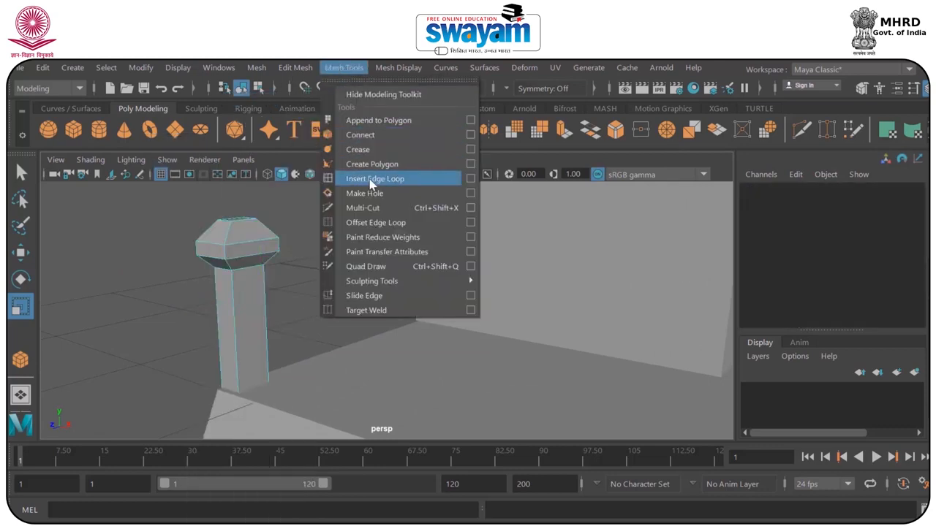
{"action": "left_click", "coordinate": [371, 179]}
{"action": "left_click_drag", "start_coordinate": [236, 334], "coordinate": [225, 331]}
Move the vertices on the post's archway-facing side along Z to make the post thinner, and return to object mode.
{"action": "right_click_drag", "start_coordinate": [214, 284], "coordinate": [146, 141]}
{"action": "key", "text": "w"}
{"action": "left_click_drag", "start_coordinate": [281, 198], "coordinate": [207, 436]}
{"action": "left_click_drag", "start_coordinate": [224, 293], "coordinate": [179, 290]}
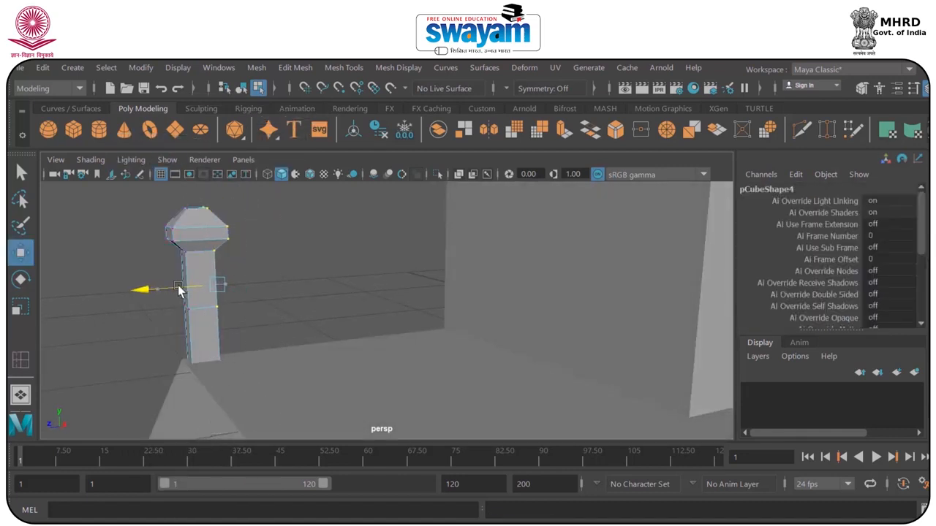
{"action": "right_click_drag", "start_coordinate": [210, 310], "coordinate": [208, 179]}
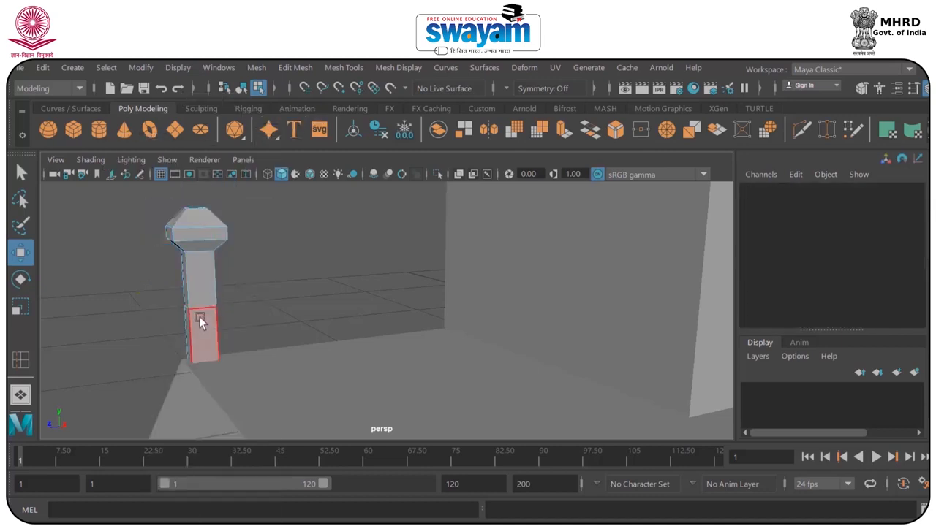
{"action": "left_click", "coordinate": [199, 317]}
{"action": "scroll", "coordinate": [221, 321], "scroll_direction": "down", "scroll_amount": 4}
{"action": "left_click_drag", "start_coordinate": [221, 323], "coordinate": [443, 407], "text": "alt"}
{"action": "right_click_drag", "start_coordinate": [381, 372], "coordinate": [454, 119]}
{"action": "left_click", "coordinate": [284, 310]}
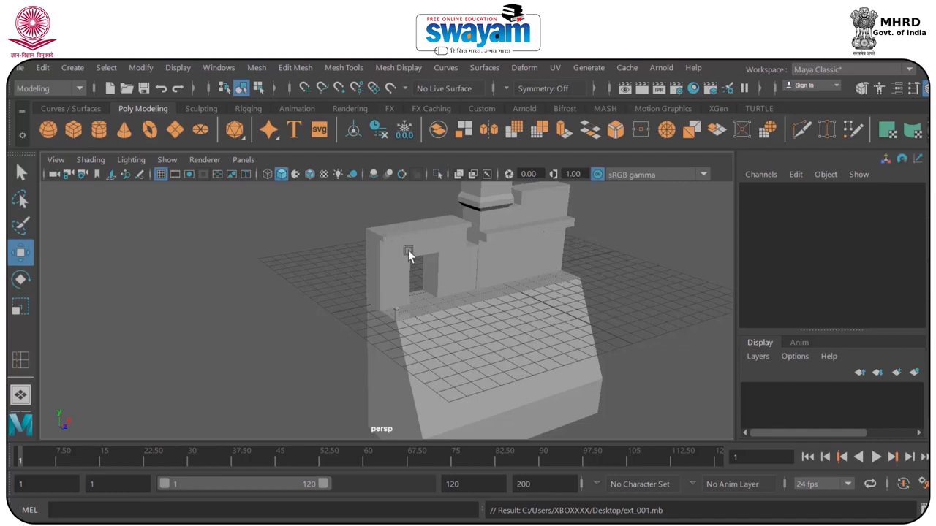
Preview the archway with smooth mesh display and switch it back to the unsmoothed display.
{"action": "left_click", "coordinate": [449, 244]}
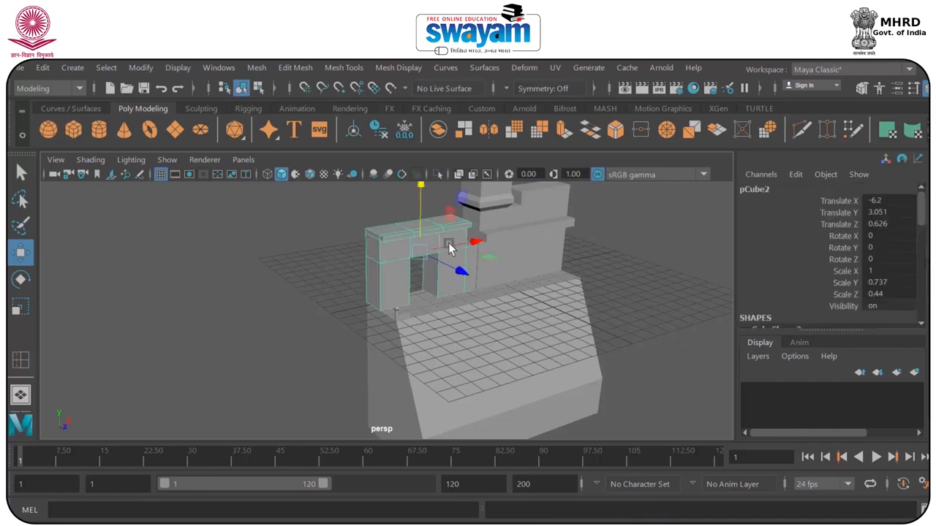
{"action": "key", "text": "3"}
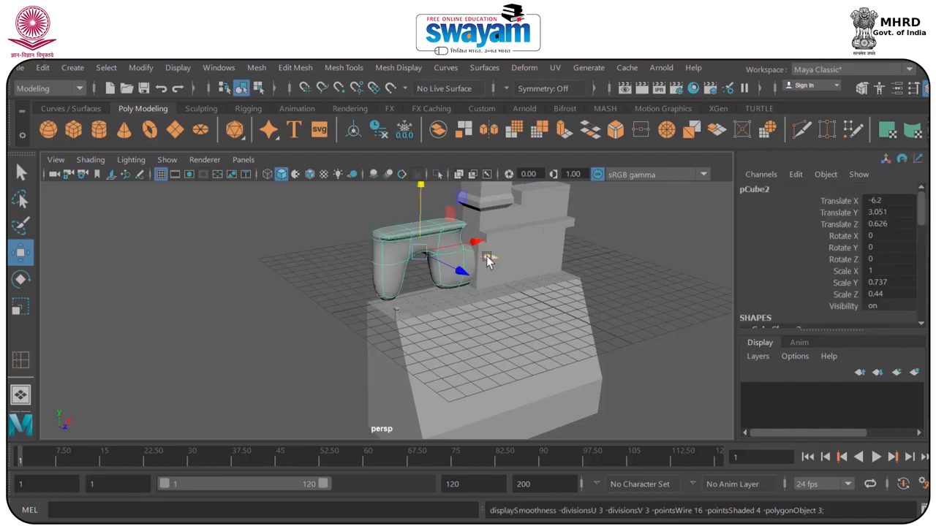
{"action": "key", "text": "1"}
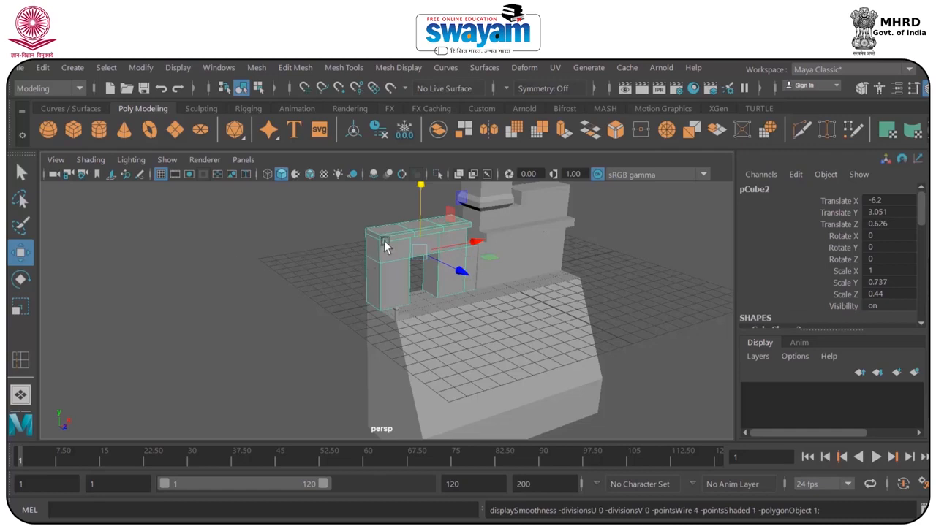
Save the scene.
{"action": "scroll", "coordinate": [376, 246], "scroll_direction": "up", "scroll_amount": 5}
{"action": "scroll", "coordinate": [413, 249], "scroll_direction": "down", "scroll_amount": 3}
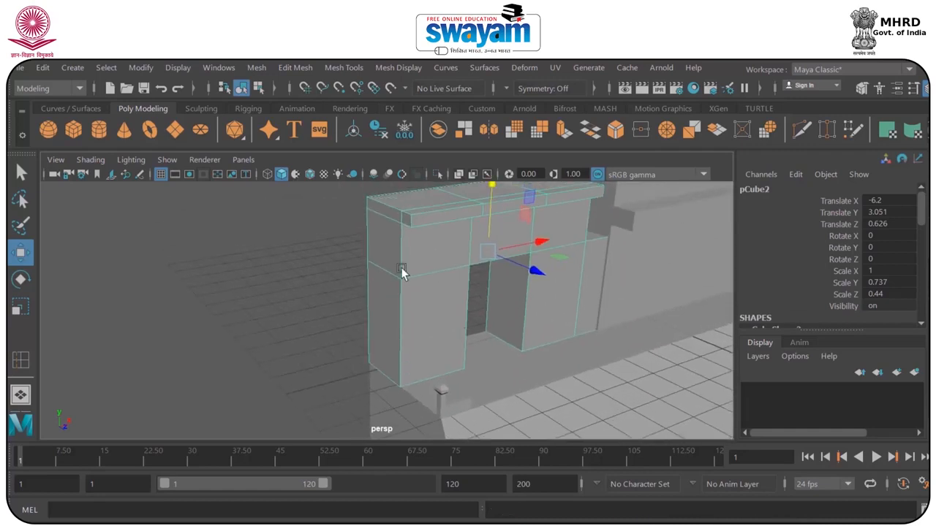
{"action": "left_click_drag", "start_coordinate": [415, 346], "coordinate": [527, 349], "text": "alt"}
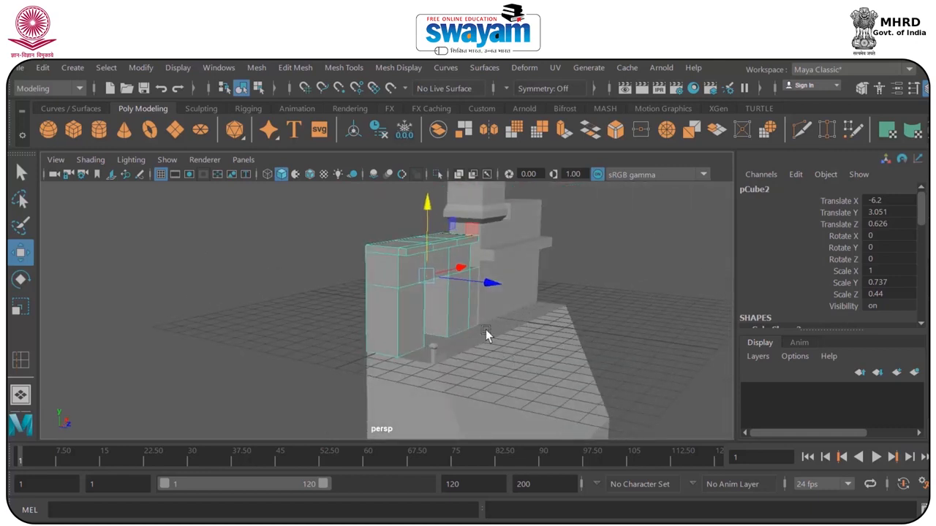
{"action": "key", "text": "ctrl+s"}
{"action": "left_click", "coordinate": [447, 316]}
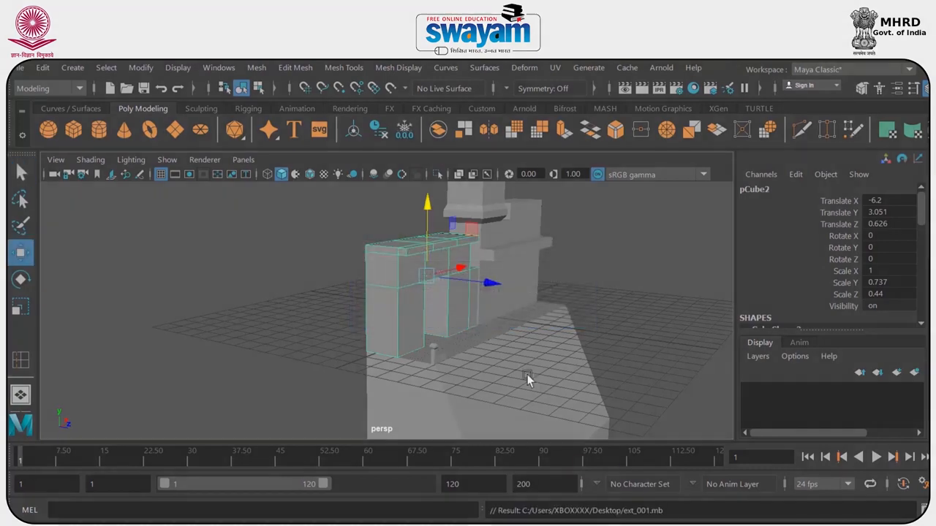